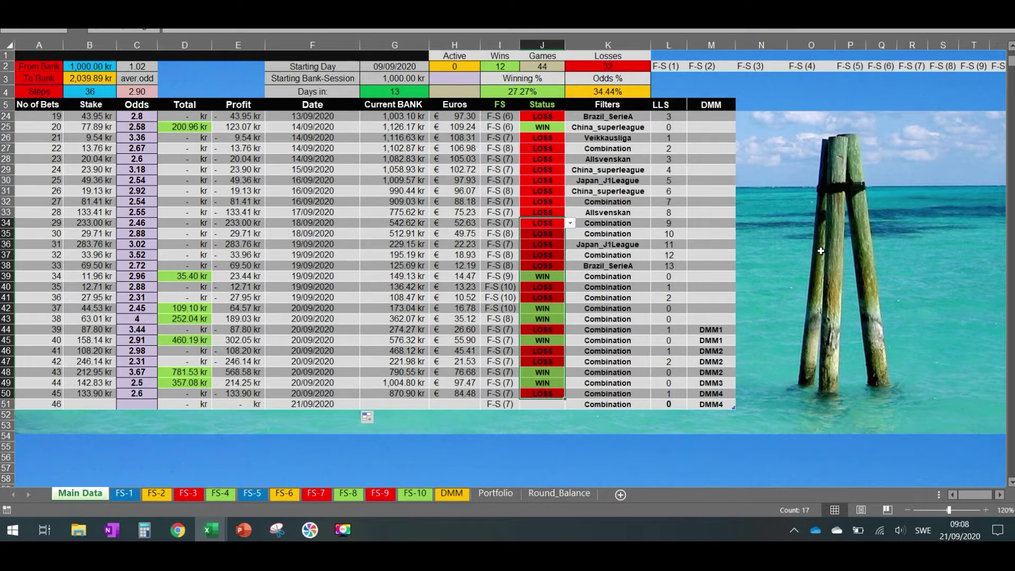
Step: Review bet 29's status in row 34 and its LLS losing-streak counts up to 13
click(542, 222)
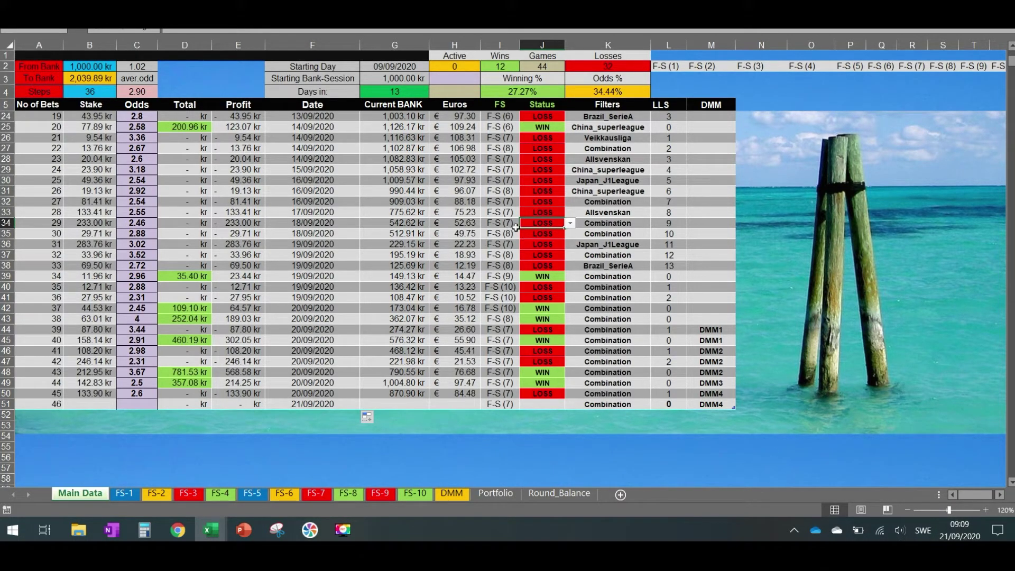
click(27, 220)
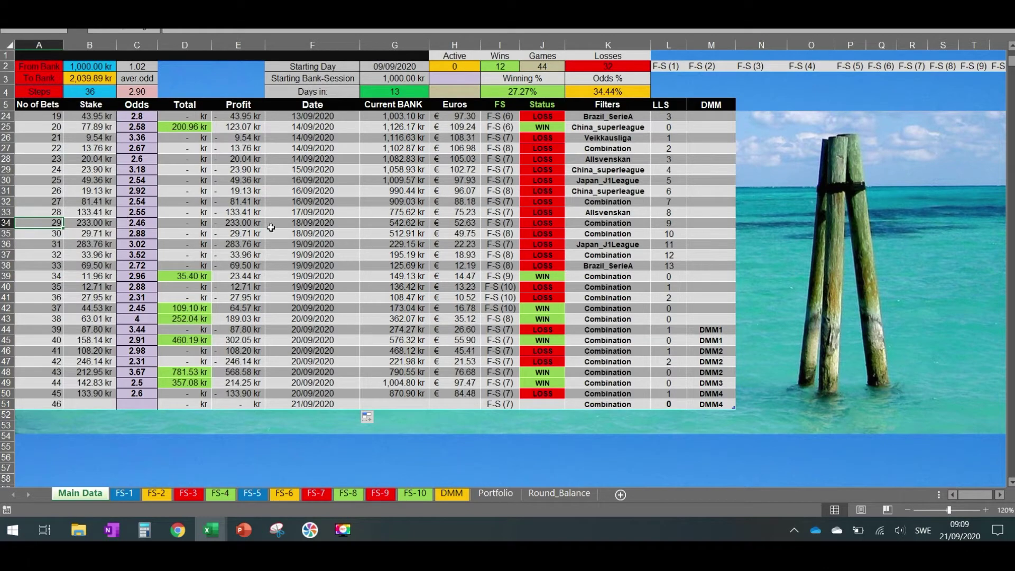
click(547, 223)
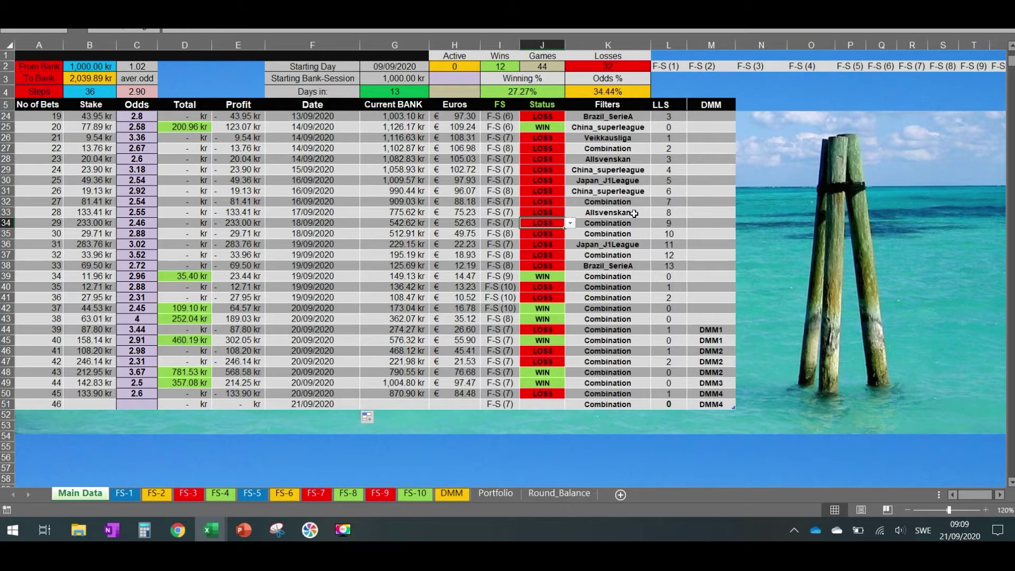
click(670, 222)
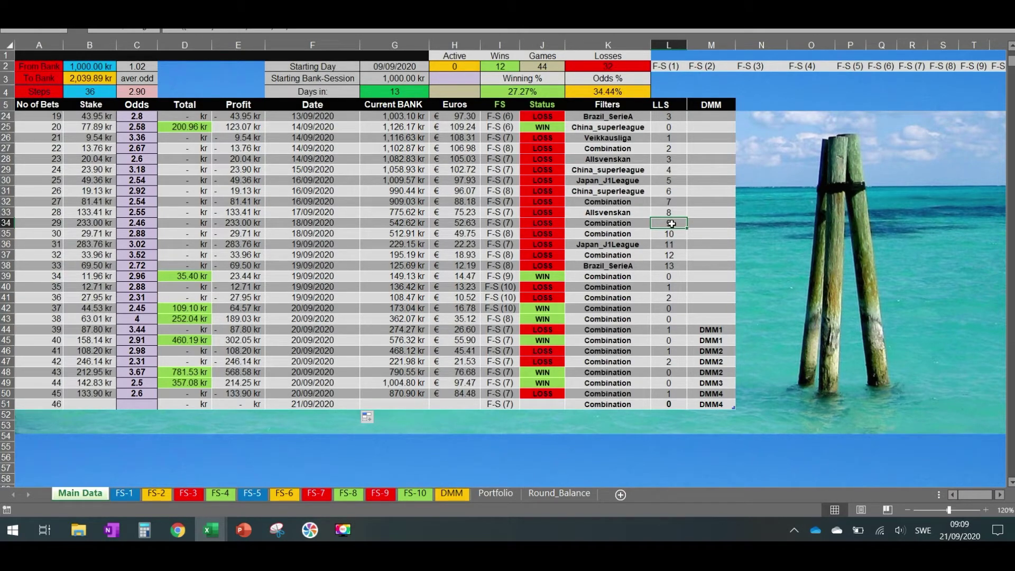
click(670, 234)
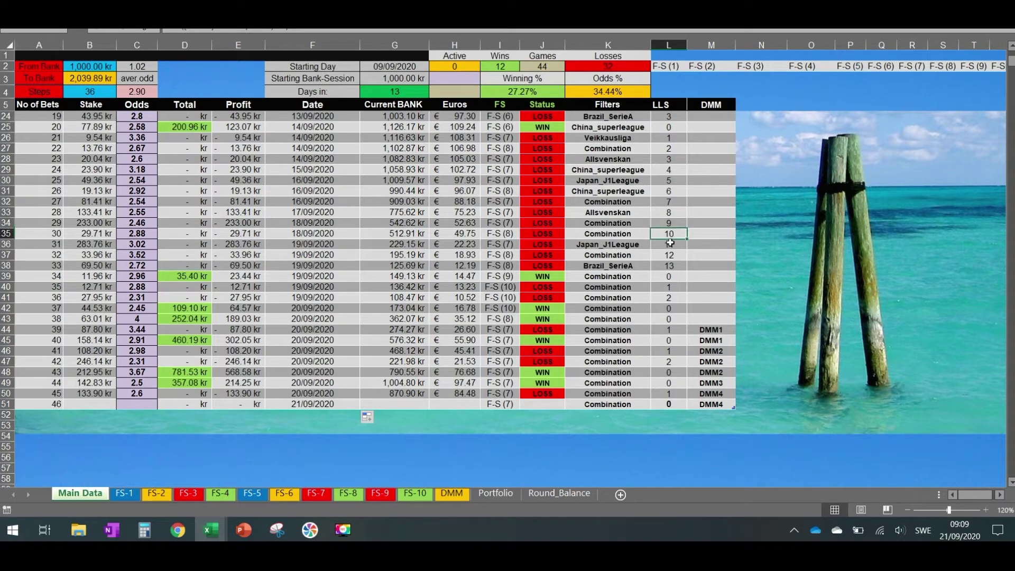
click(669, 244)
click(667, 255)
click(667, 265)
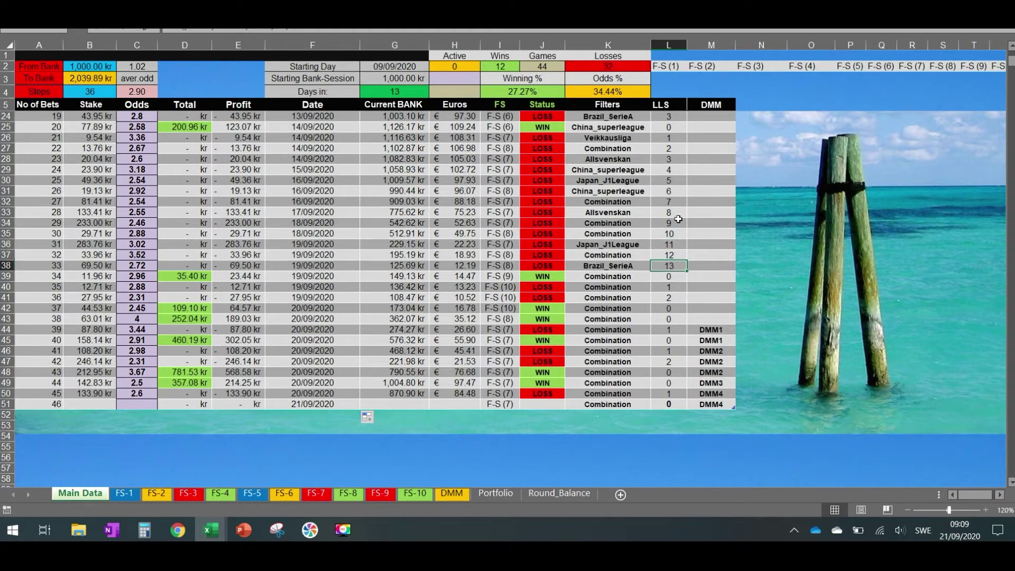
drag(669, 139, 670, 262)
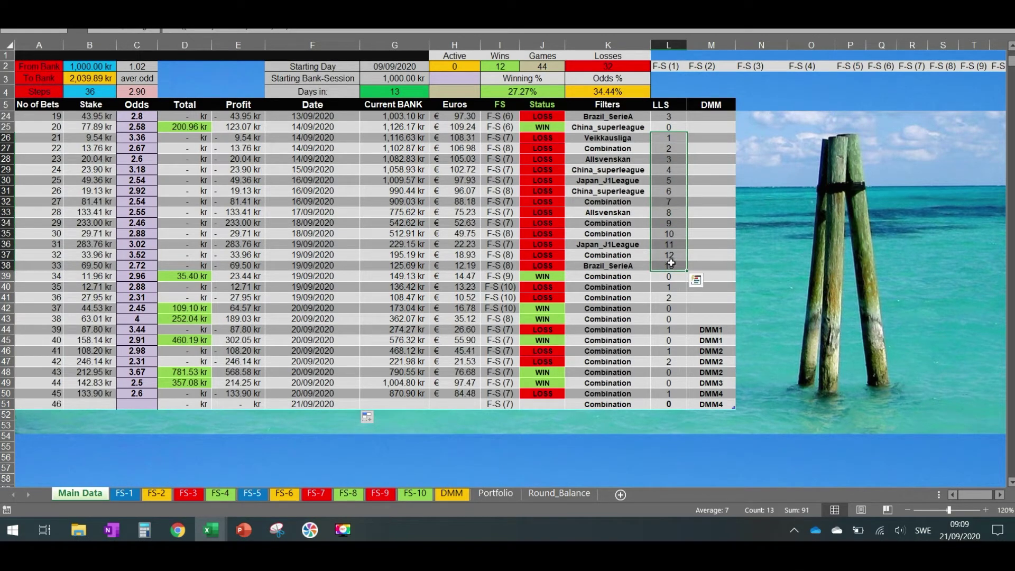
Step: Select the Filters cells of rows 39–45 and the whole row of bet 29
click(580, 275)
drag(583, 288, 584, 319)
click(585, 332)
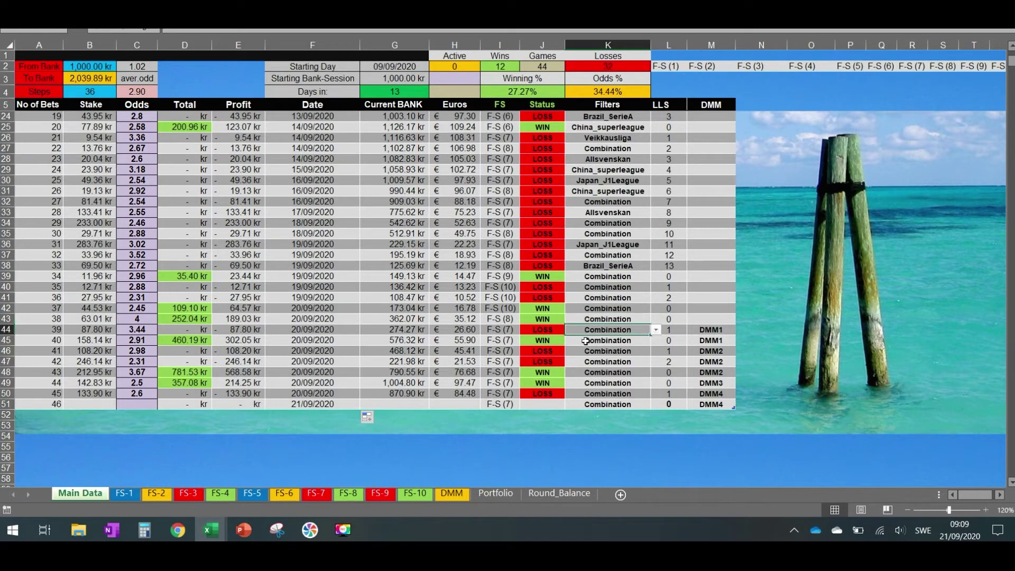
click(584, 340)
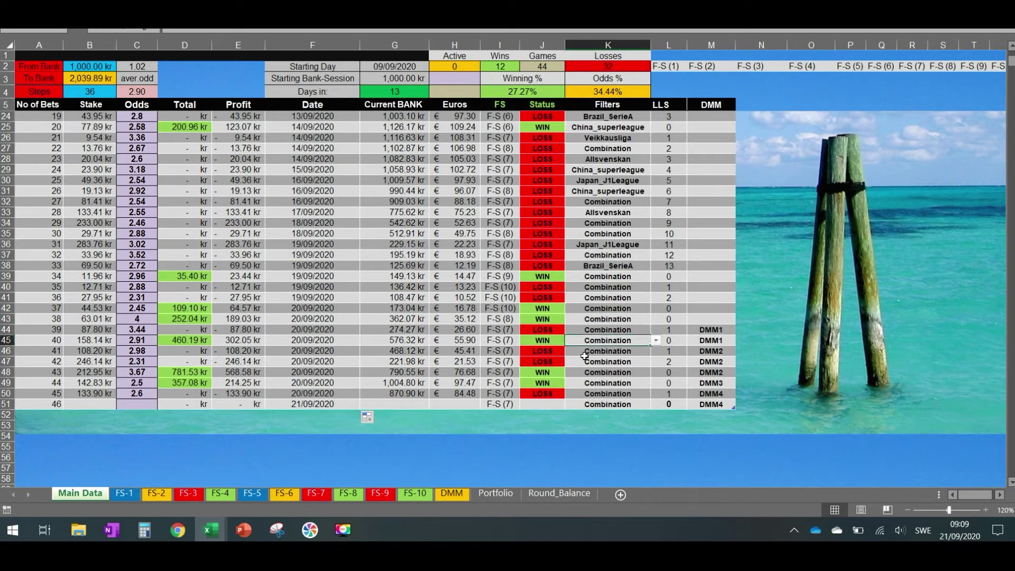
click(579, 227)
key(shift+space)
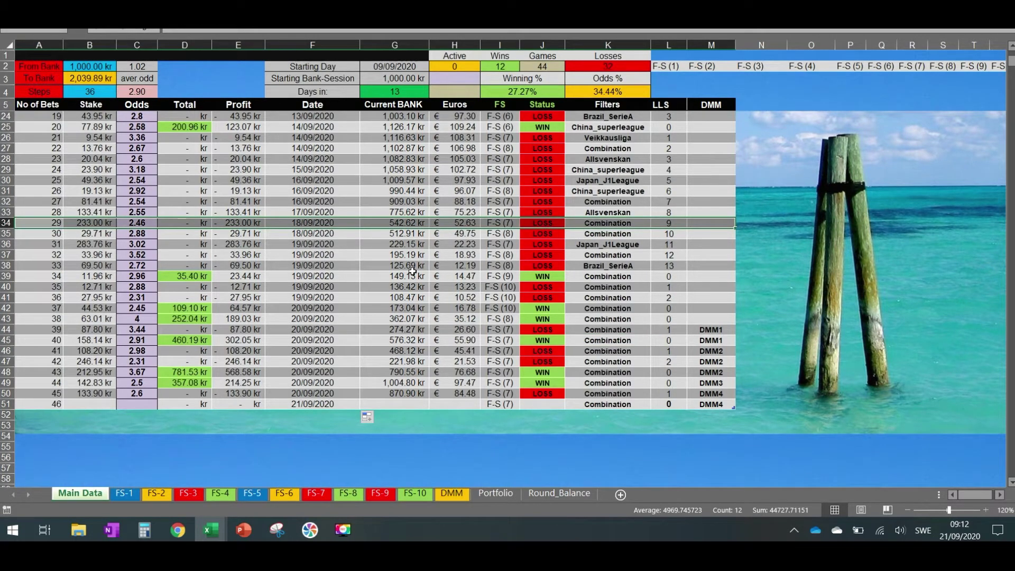
Step: Check bet 29's LLS 9, 542.62 kr bank and F-S (7) system through row 35
click(666, 225)
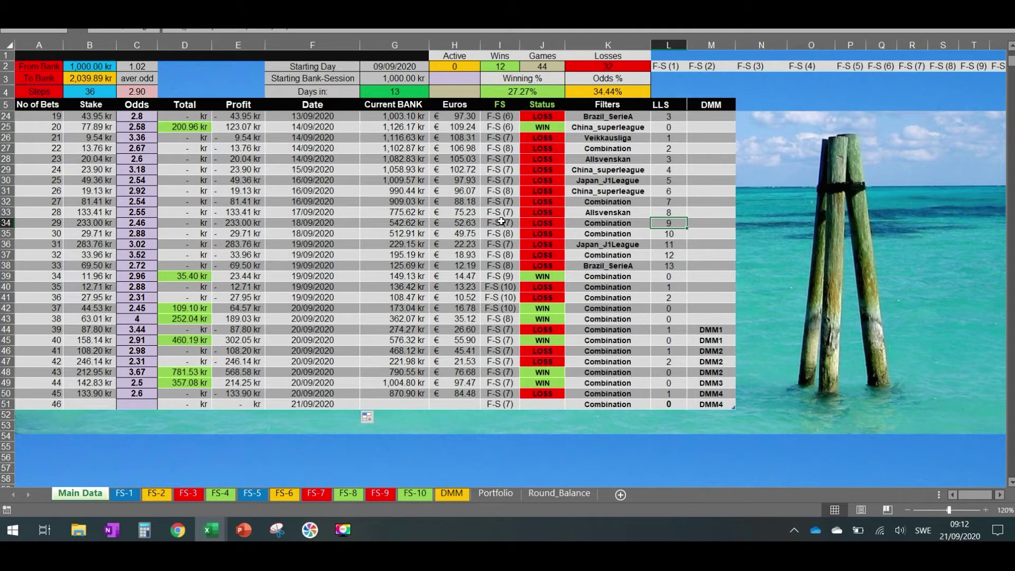
click(405, 224)
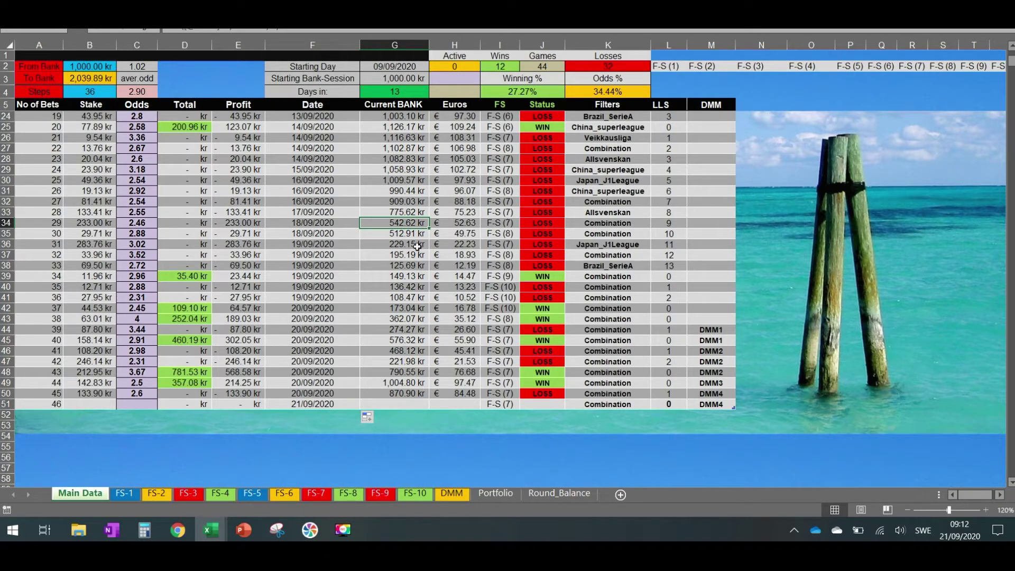
click(502, 224)
key(shift+Down)
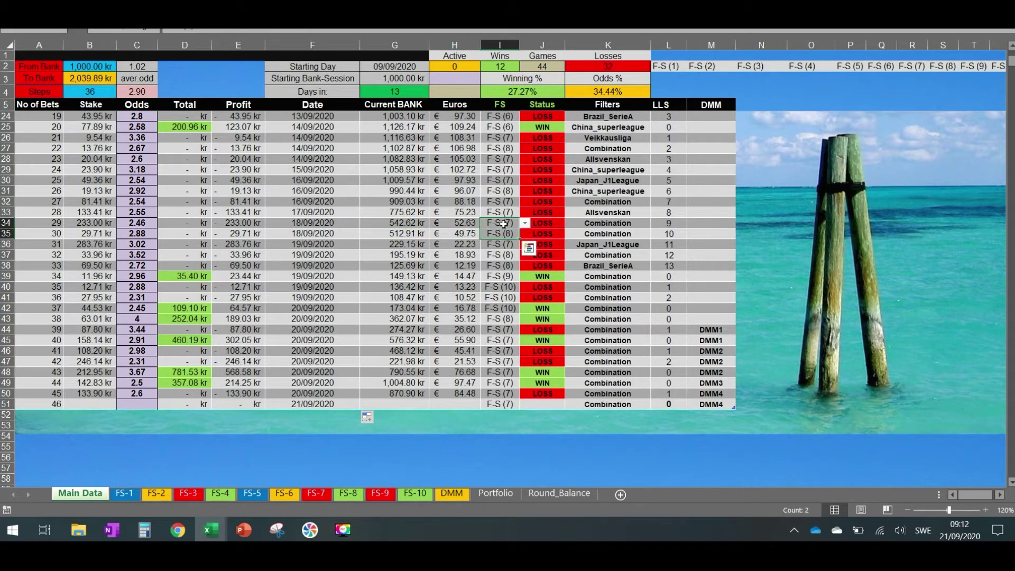
click(505, 232)
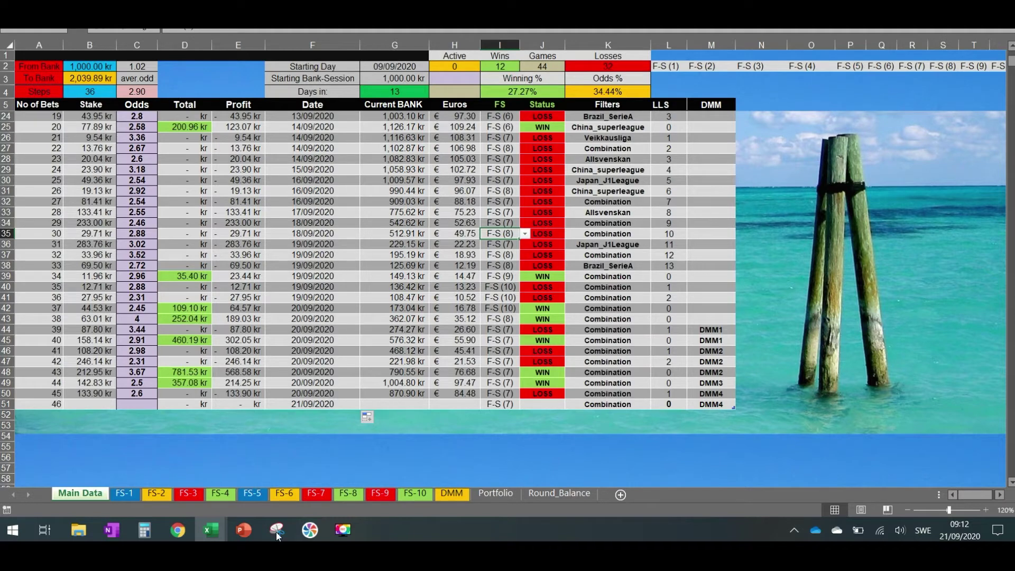
Step: Compare FS-8's 2.88 odds with Main Data stakes 29.71 and 283.76 kr and the 229.15 kr bank
click(344, 493)
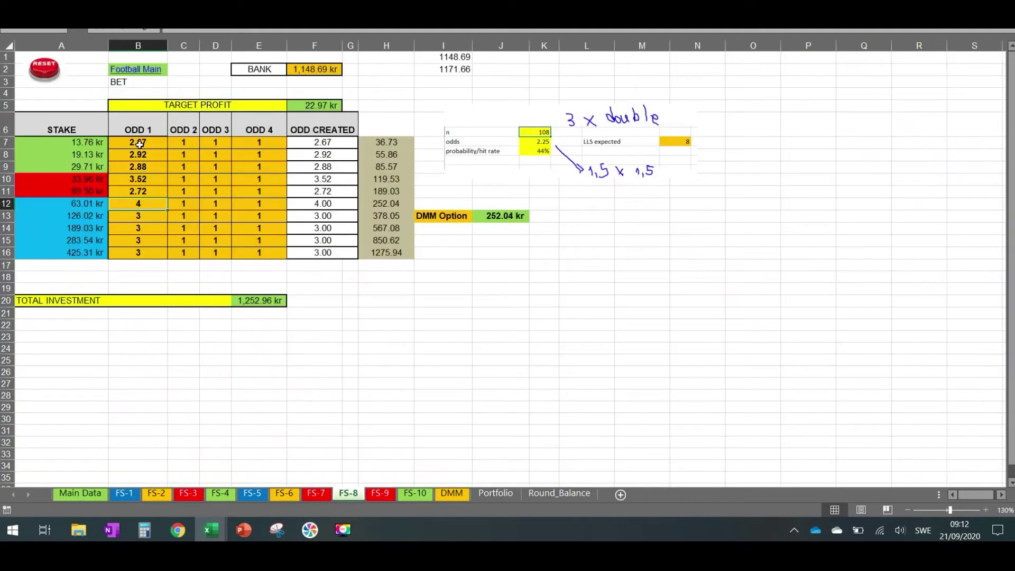
key(Up)
click(142, 168)
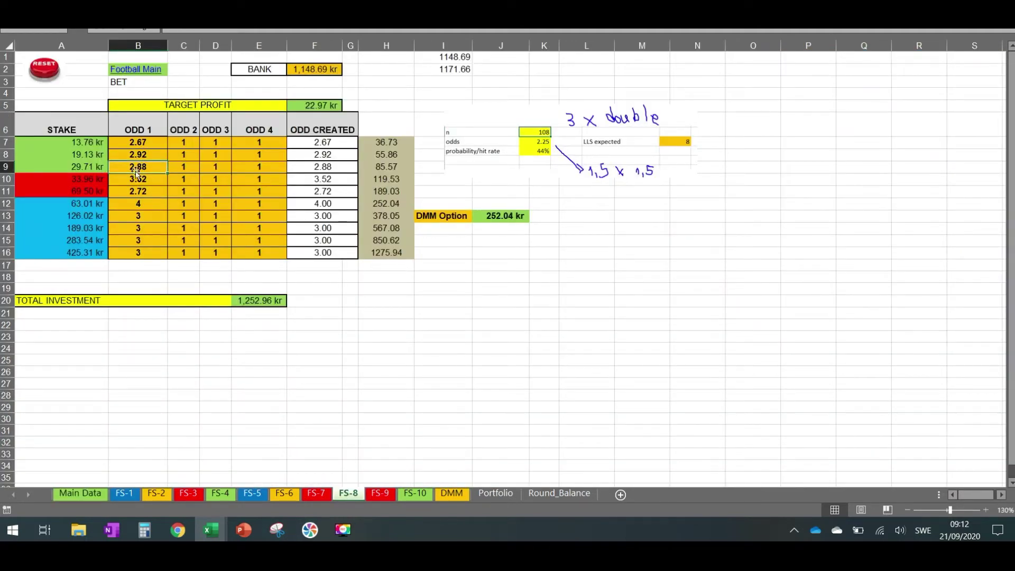
click(84, 493)
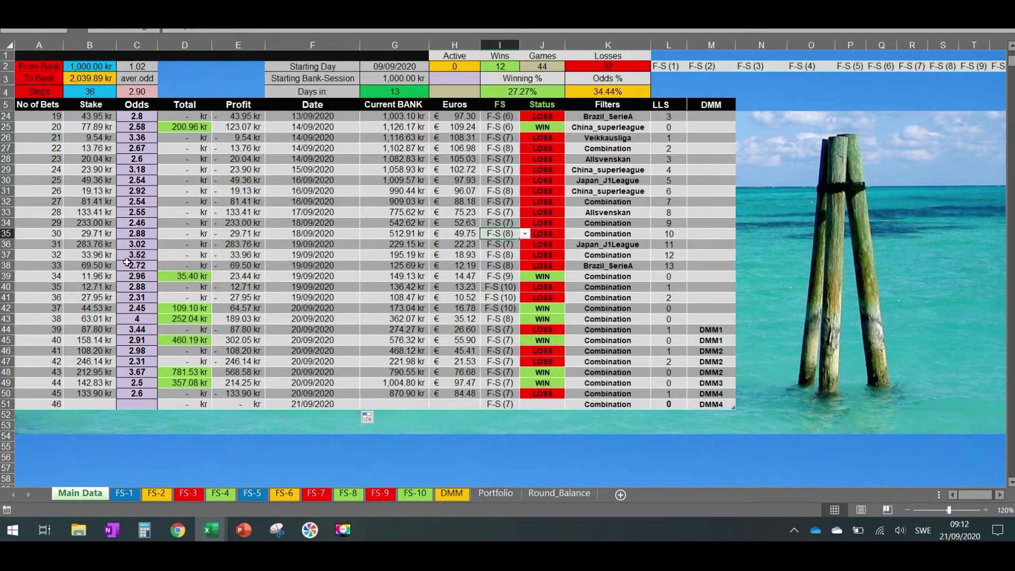
click(91, 233)
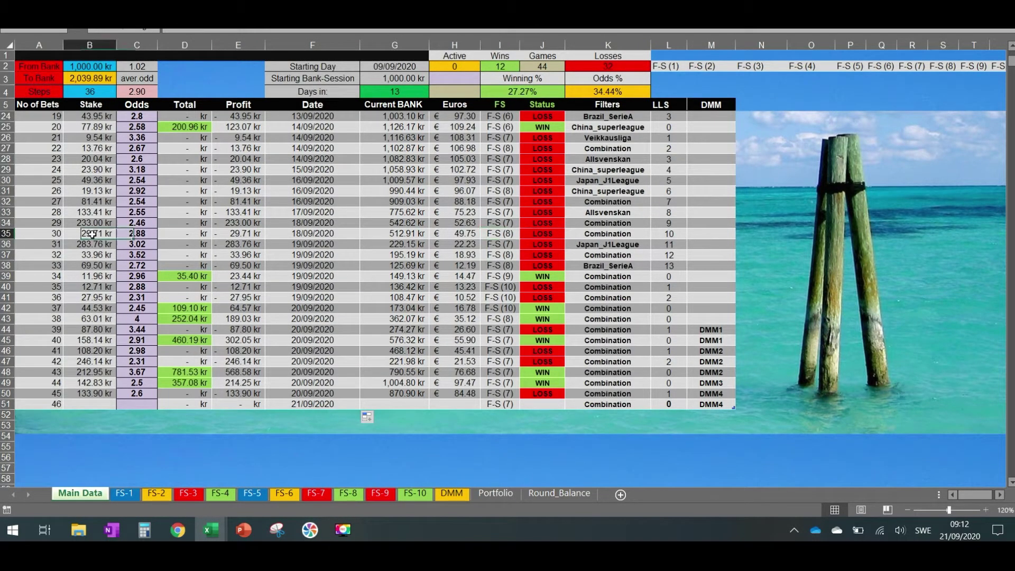
click(505, 247)
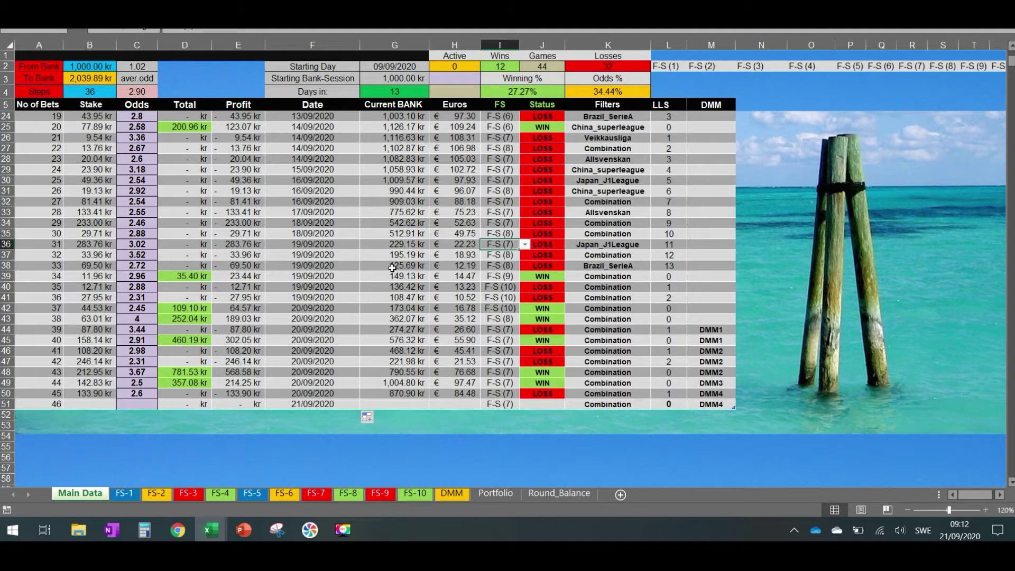
click(416, 243)
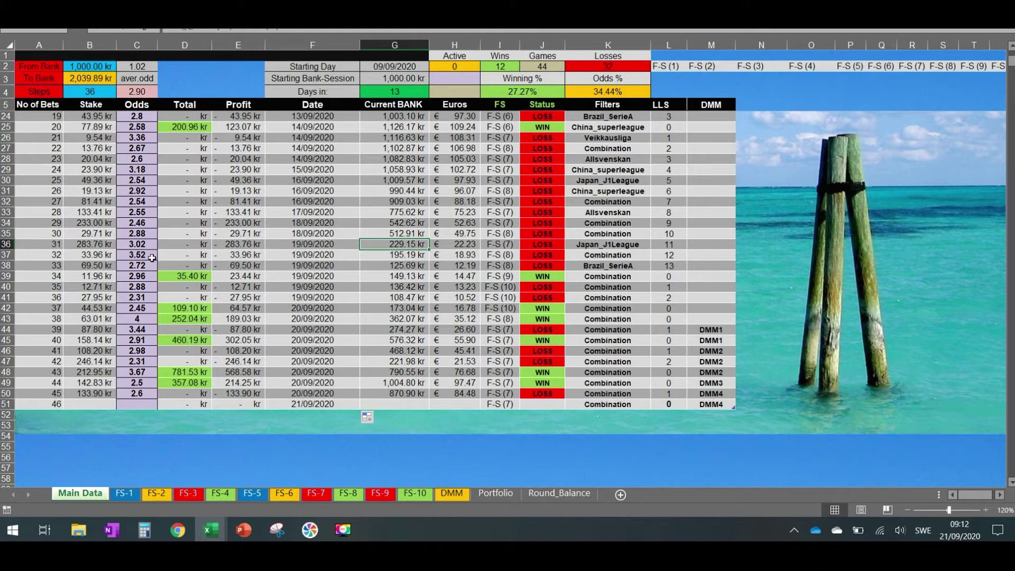
click(98, 244)
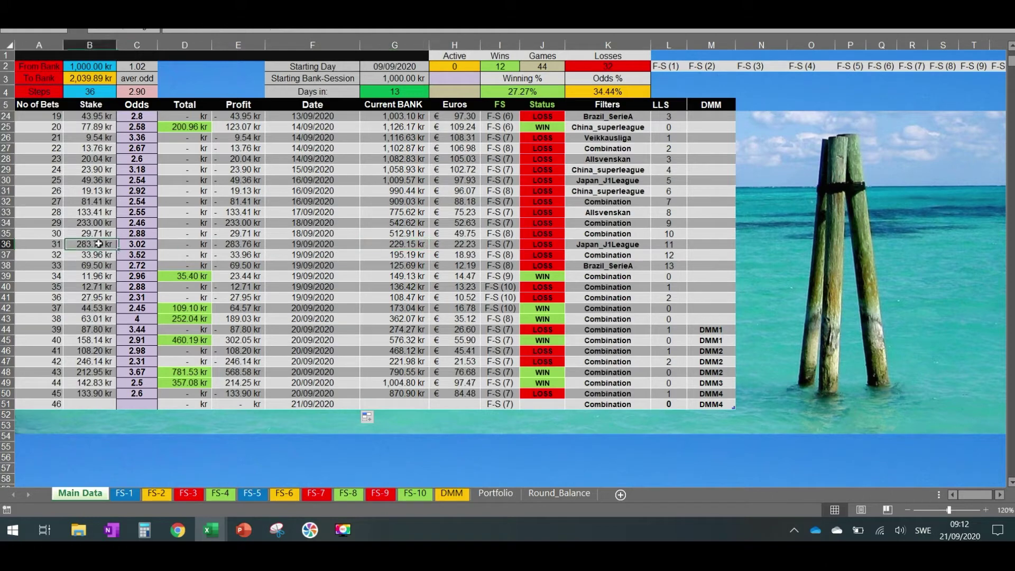
Step: Match the 283.76 kr stake and 3.02 odds on FS-7, then the odds of 3 in rows 15–16
click(320, 494)
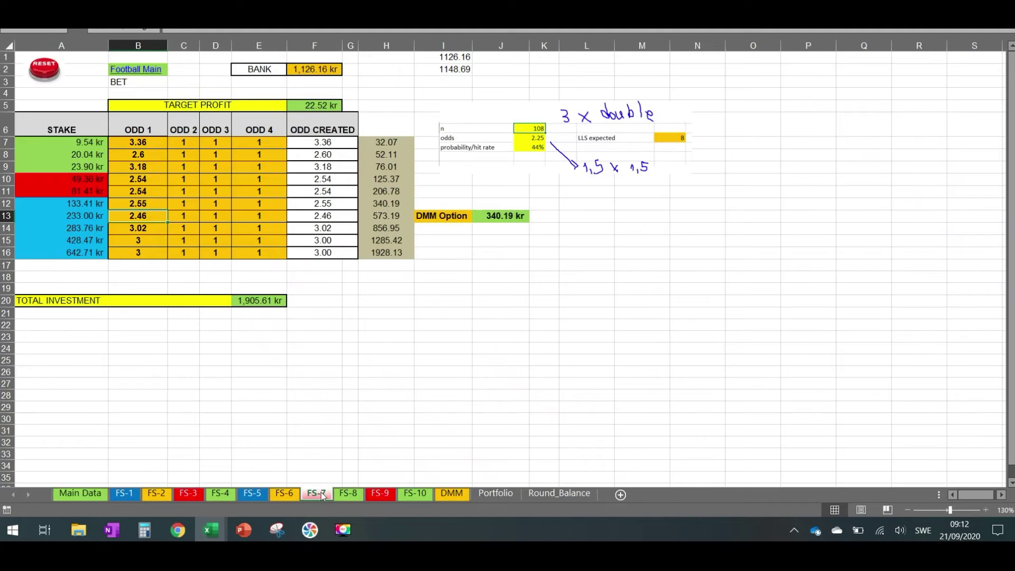
click(85, 231)
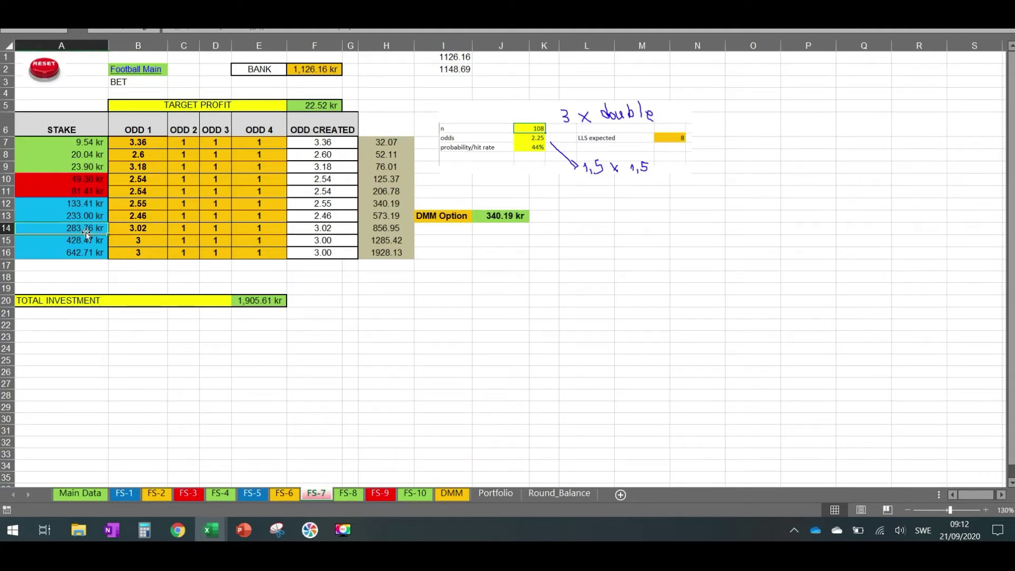
click(132, 228)
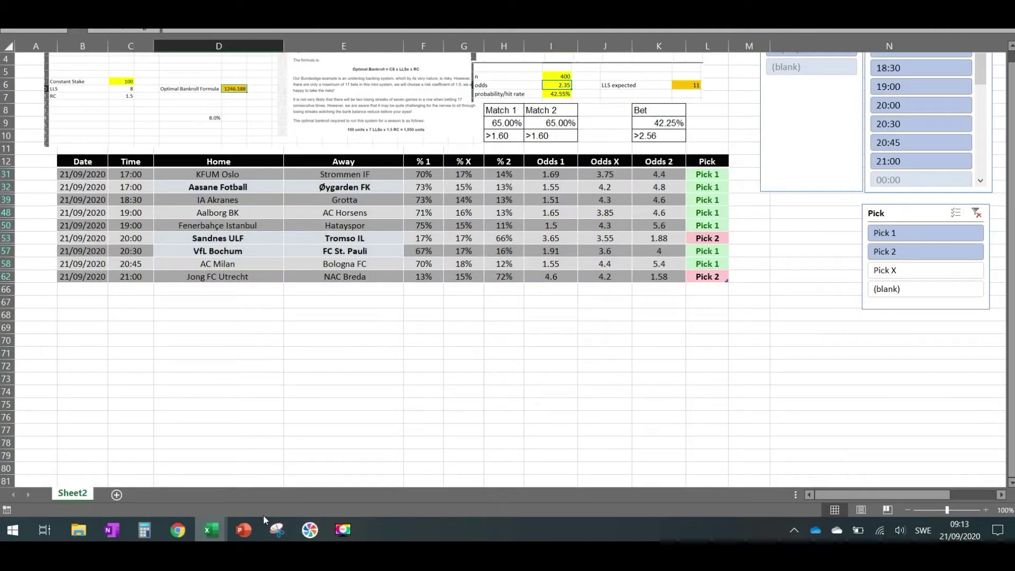
mouse_move(211, 528)
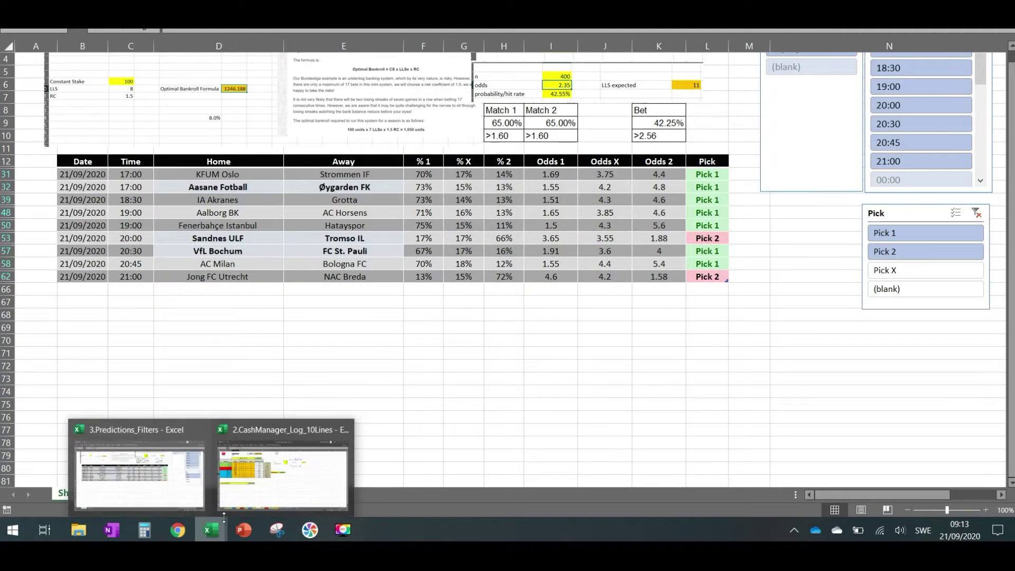
click(260, 471)
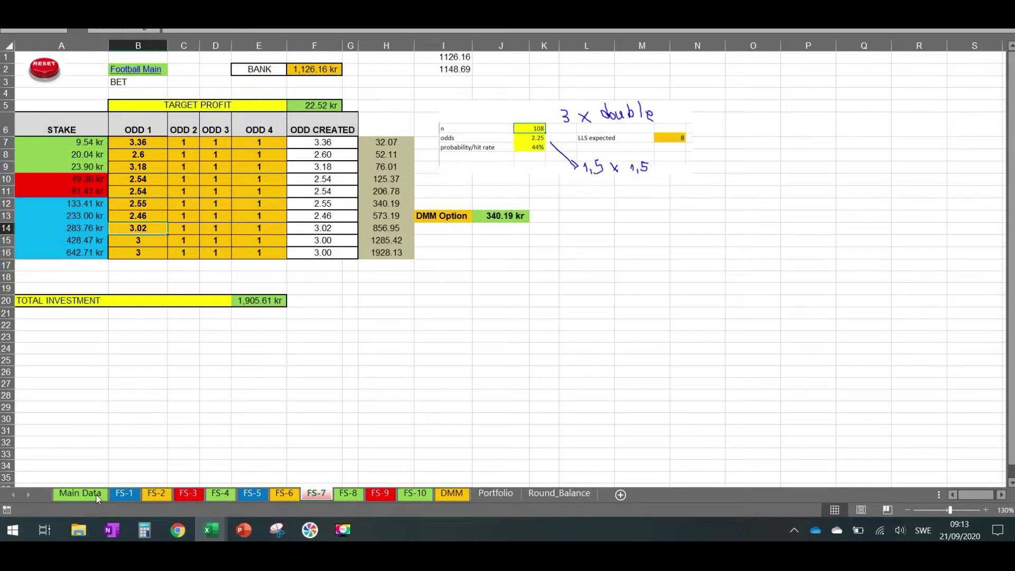
click(96, 496)
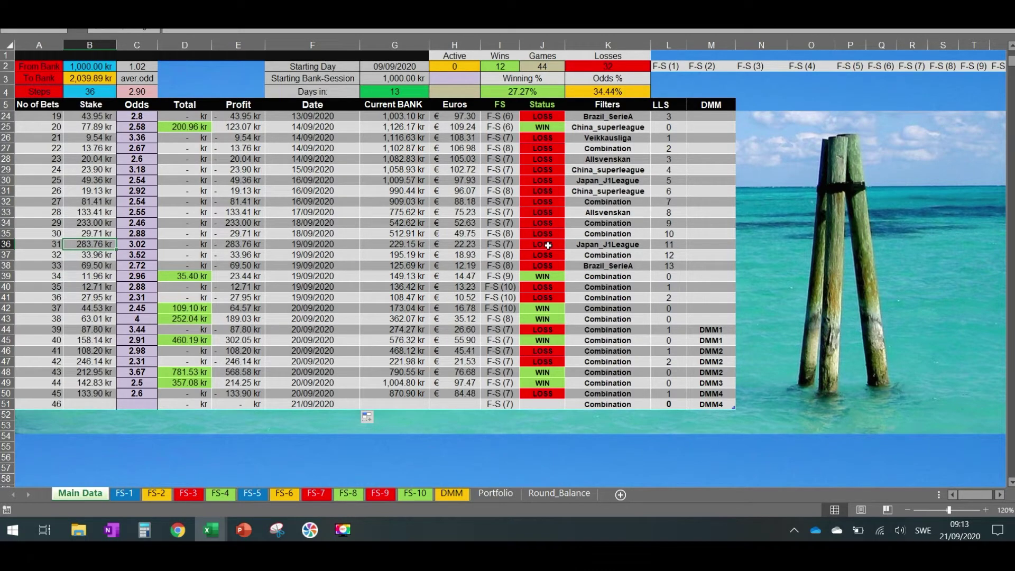
click(322, 494)
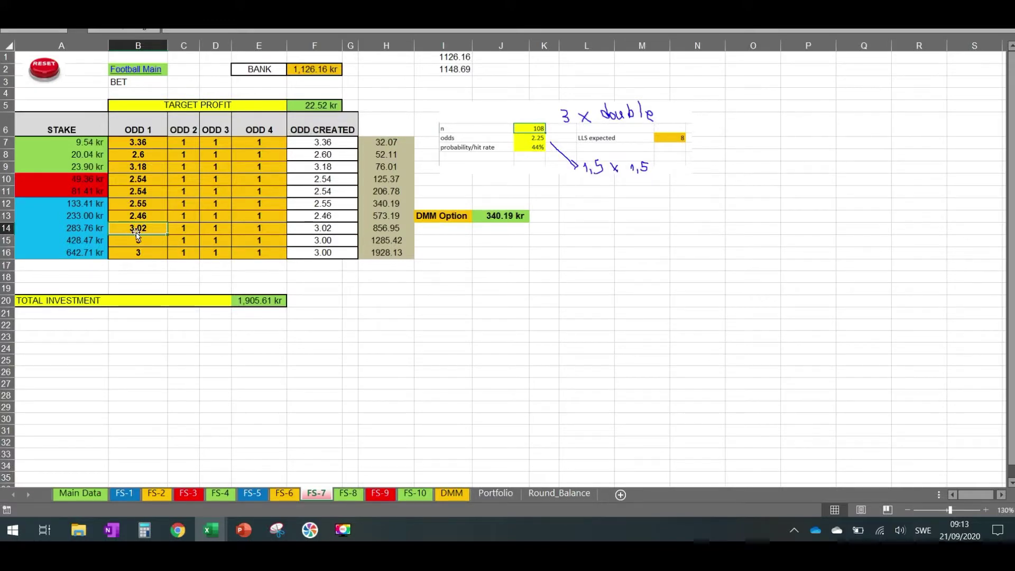
drag(137, 239, 143, 250)
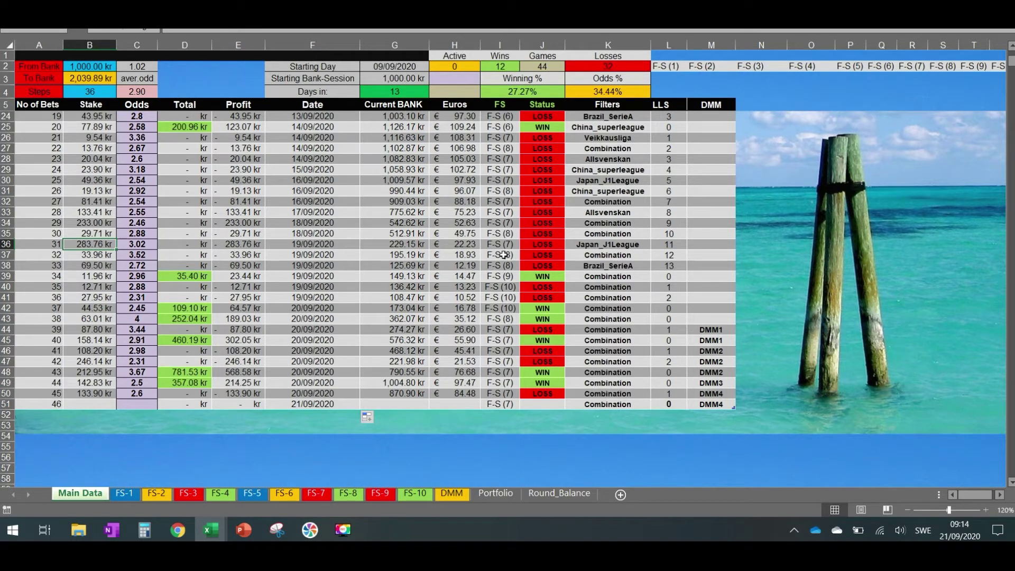
Step: Review the F-S entries for bets 32–38, including the 12.71 and 27.95 kr stakes and F-S (10)
drag(503, 255, 503, 266)
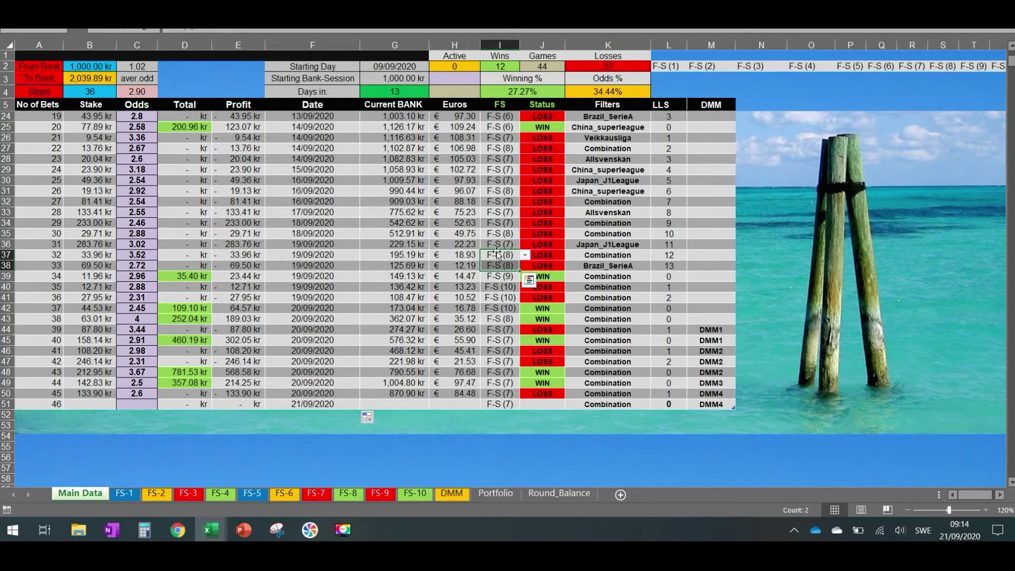
click(498, 254)
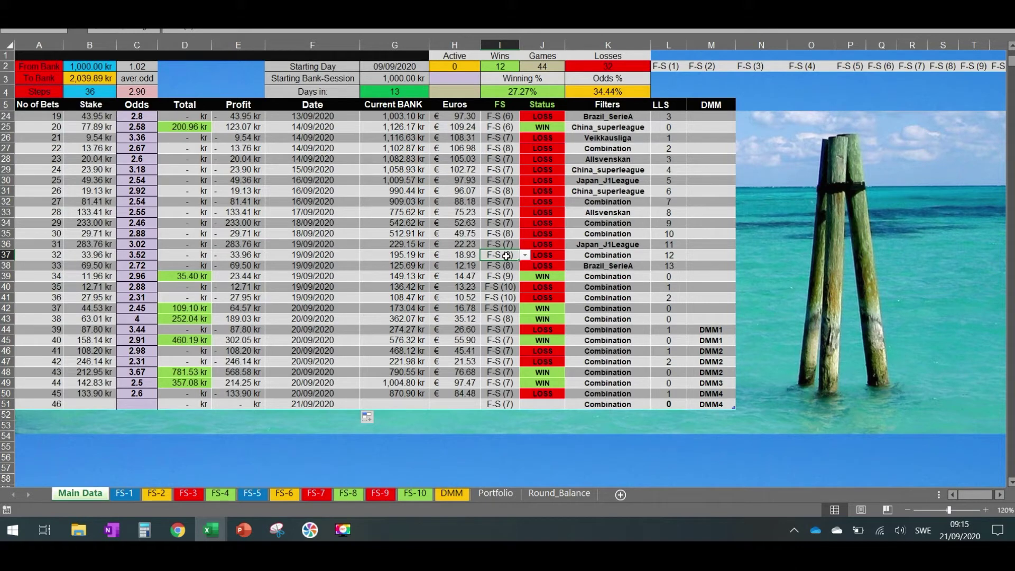
click(506, 266)
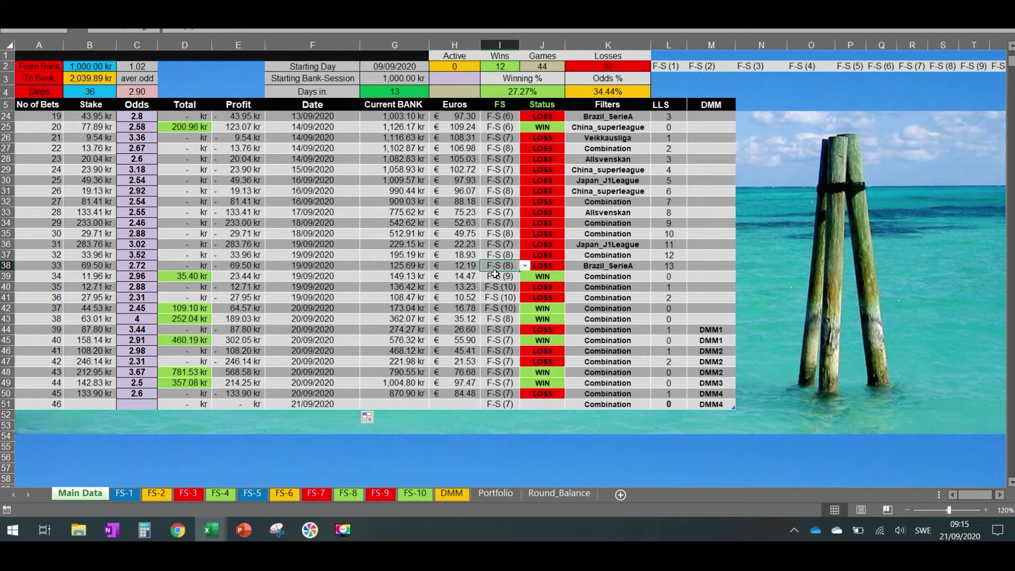
click(494, 274)
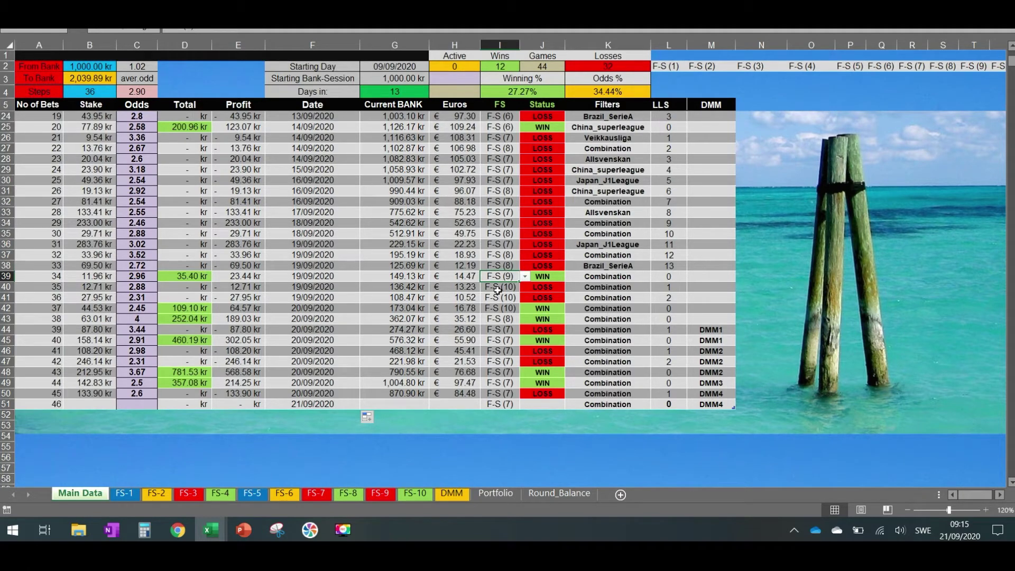
click(105, 288)
click(107, 297)
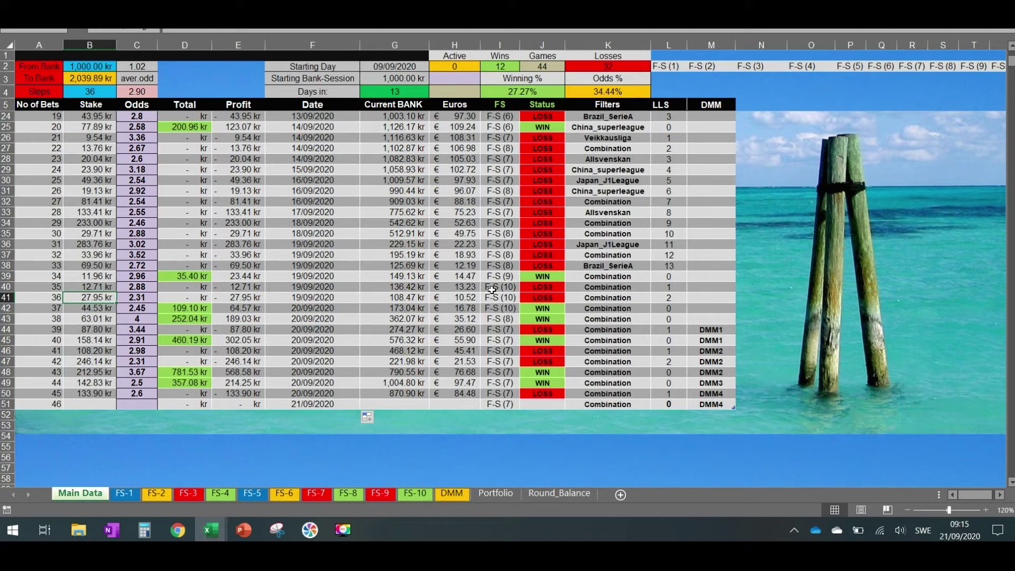
click(505, 309)
click(505, 274)
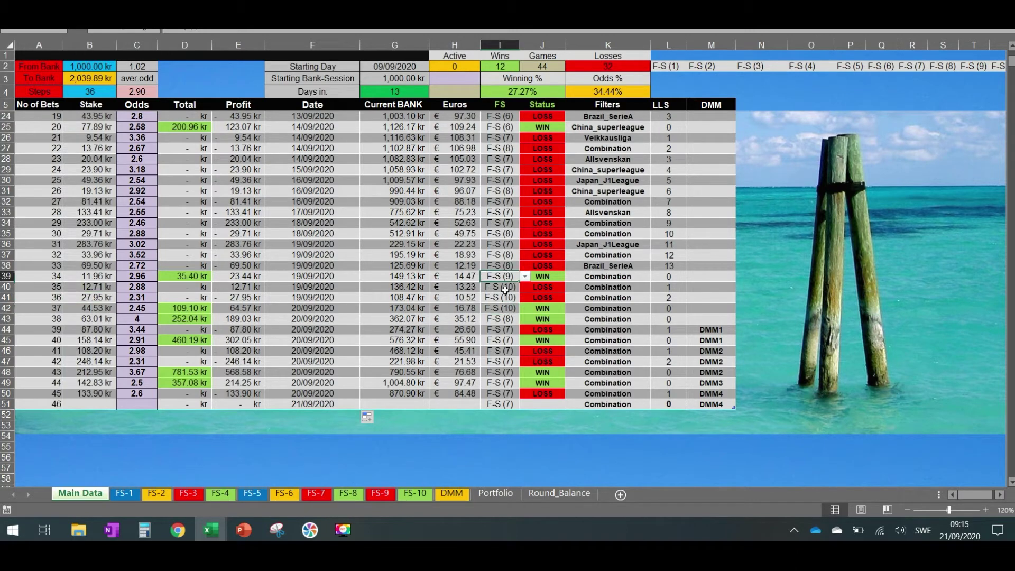
click(505, 308)
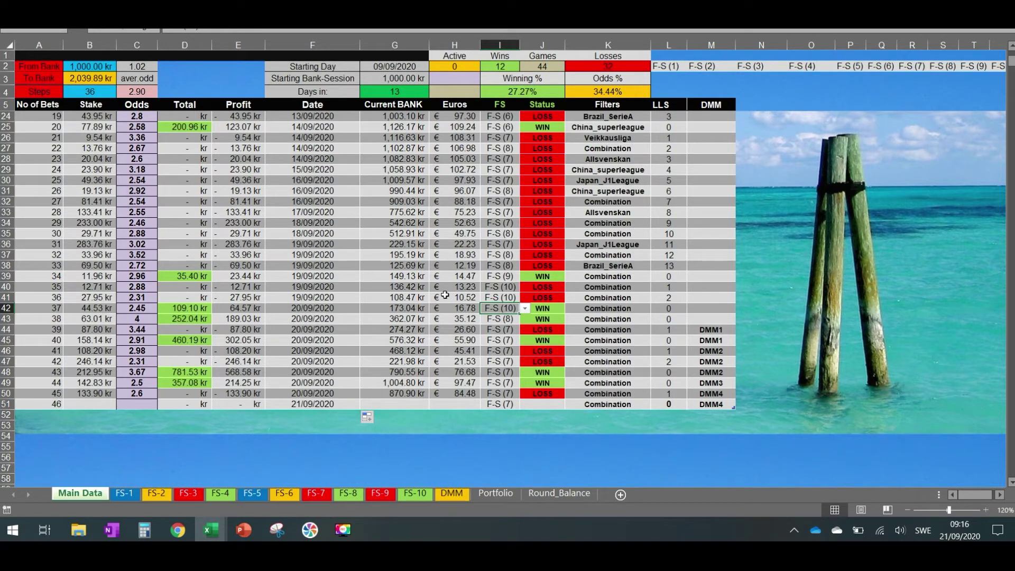
click(502, 319)
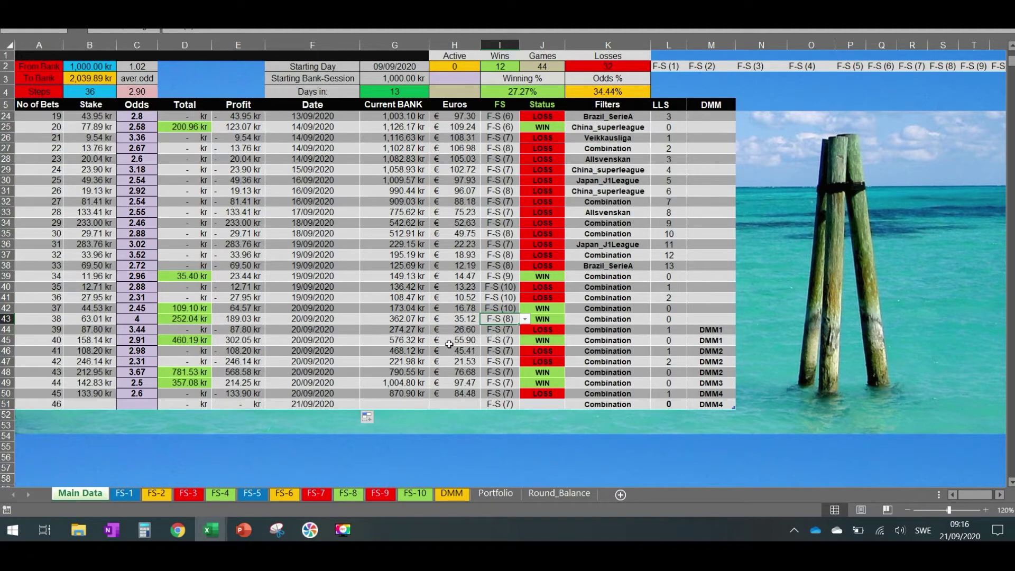
Step: Sum the FS-7 stakes A7:A14 plus the 22.52 kr target profit to get 856.95 kr
click(315, 493)
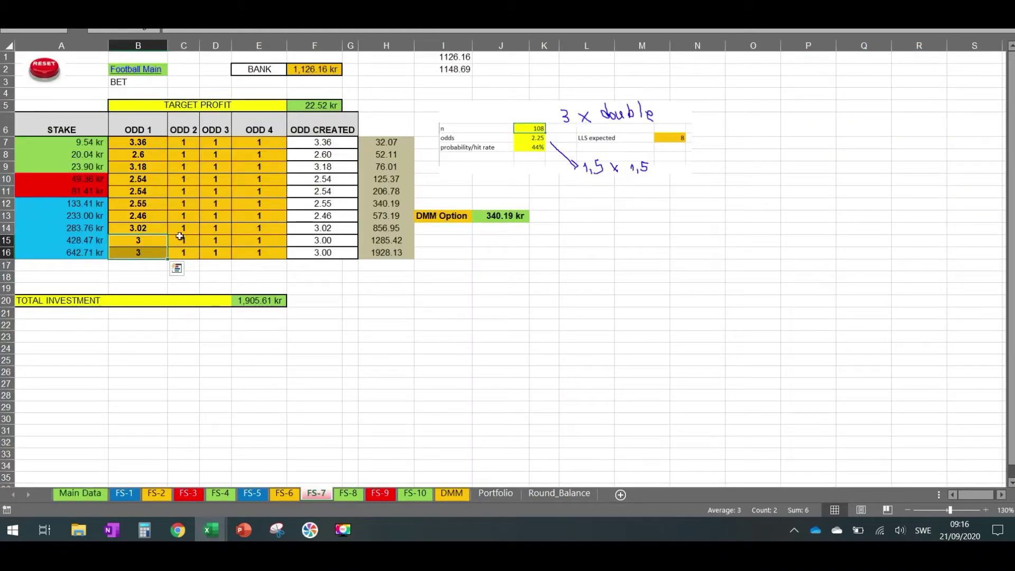
drag(141, 143, 140, 228)
ctrl+click(313, 103)
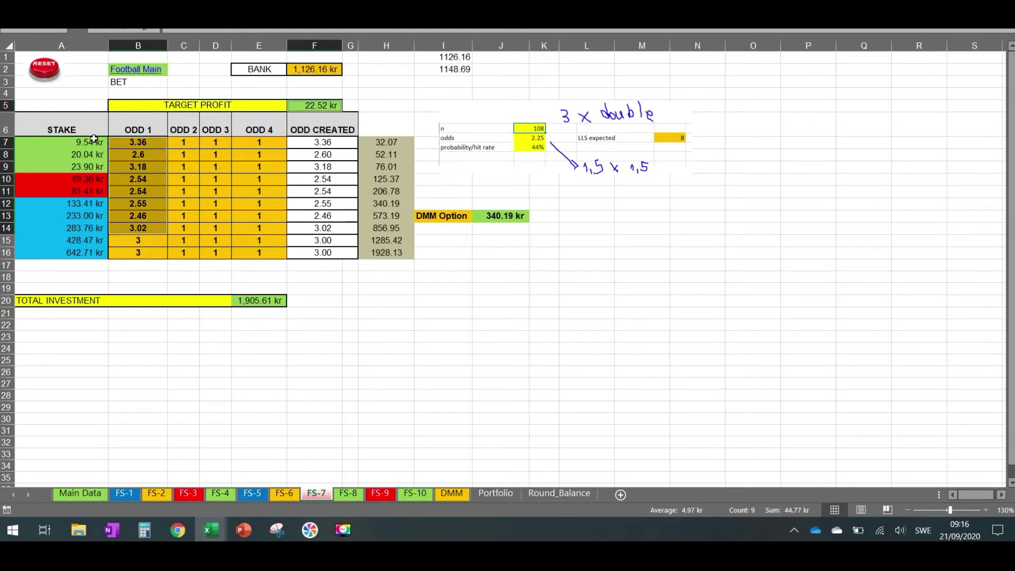
drag(94, 142, 92, 229)
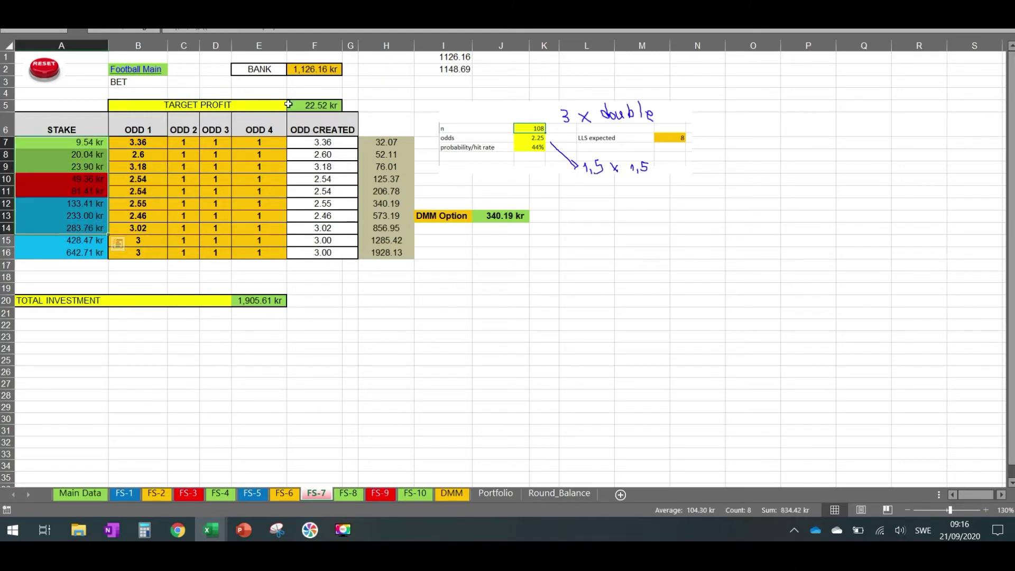
ctrl+click(322, 104)
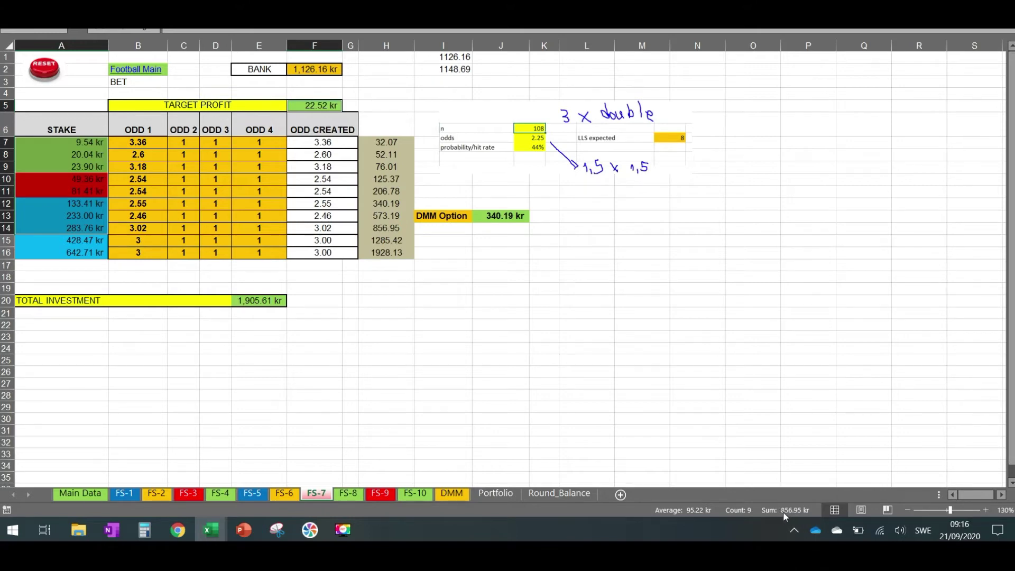
Step: Review the DMM sheet's 856.95 kr debt, 214.24 kr part size and each Part's target profit
click(451, 493)
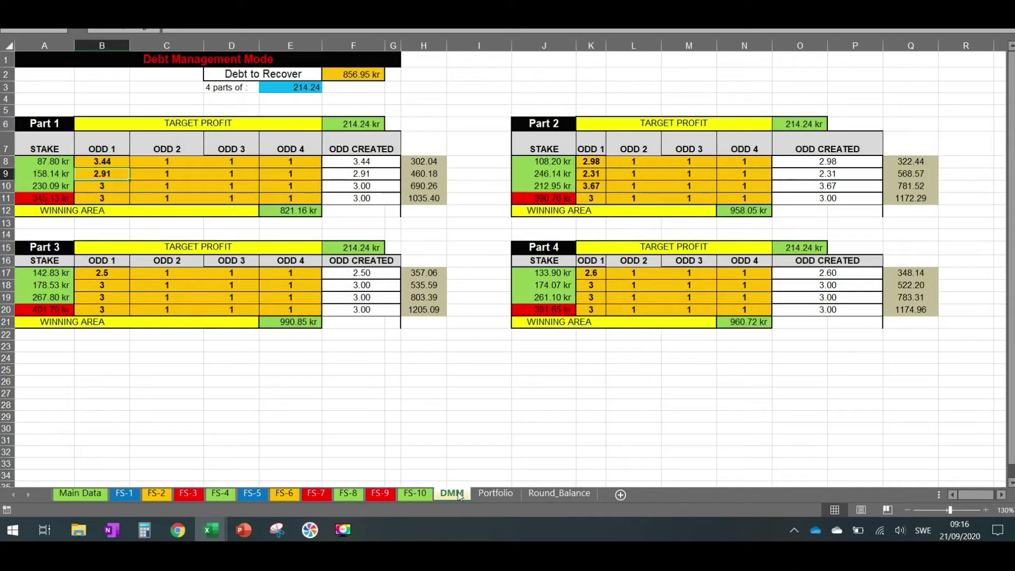
click(354, 72)
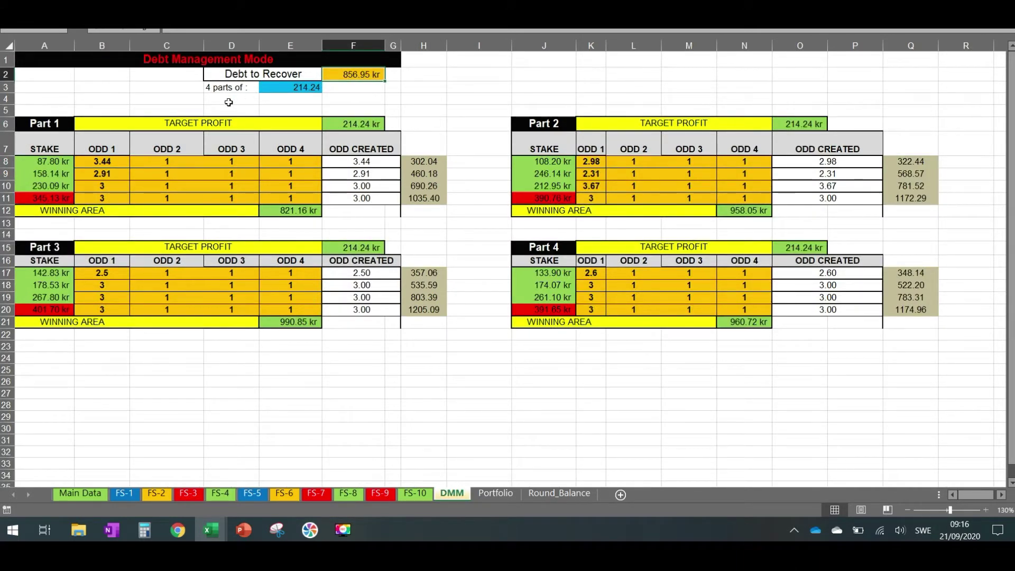
click(286, 90)
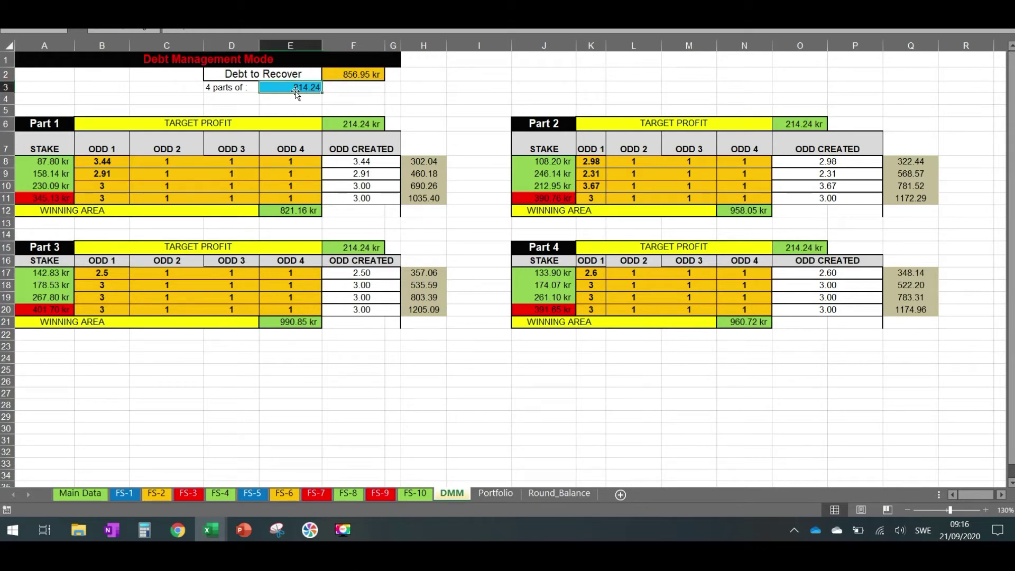
click(368, 122)
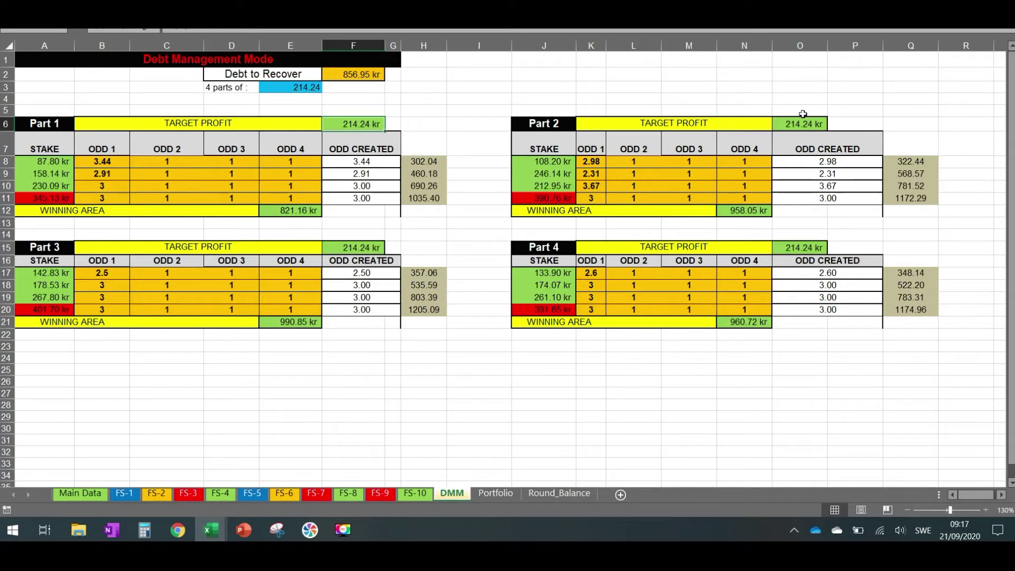
click(801, 125)
click(334, 245)
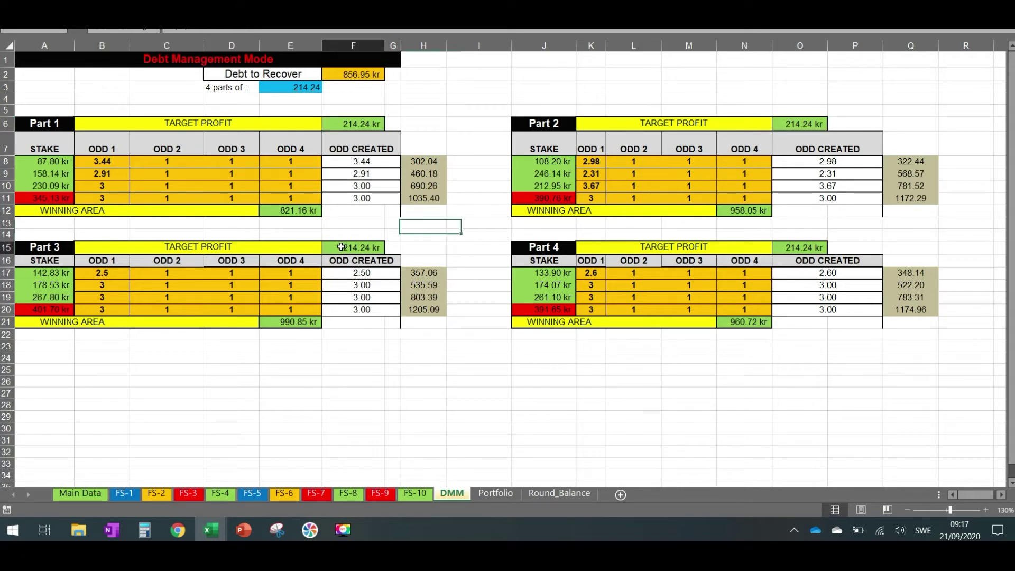
click(783, 244)
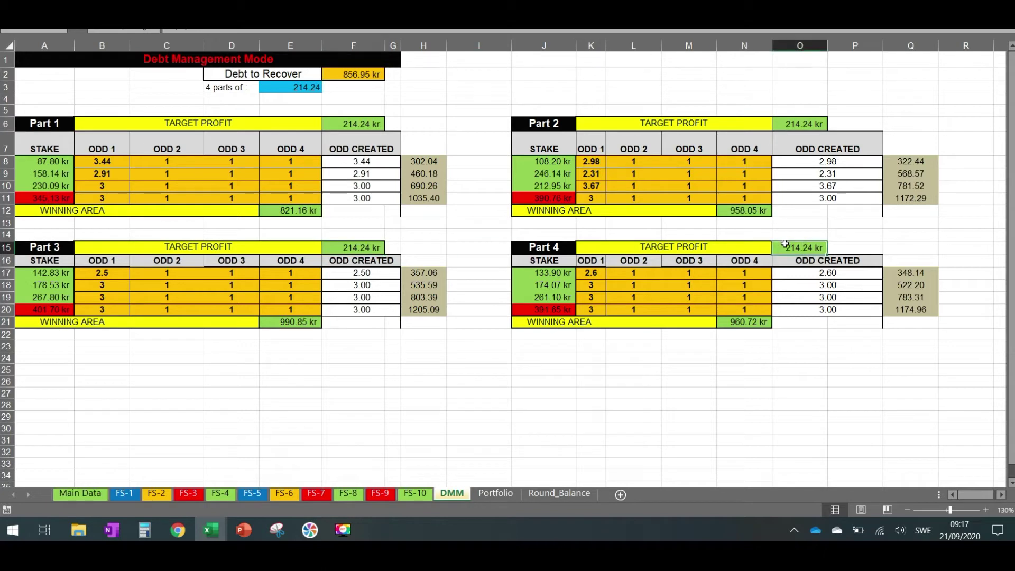
click(81, 492)
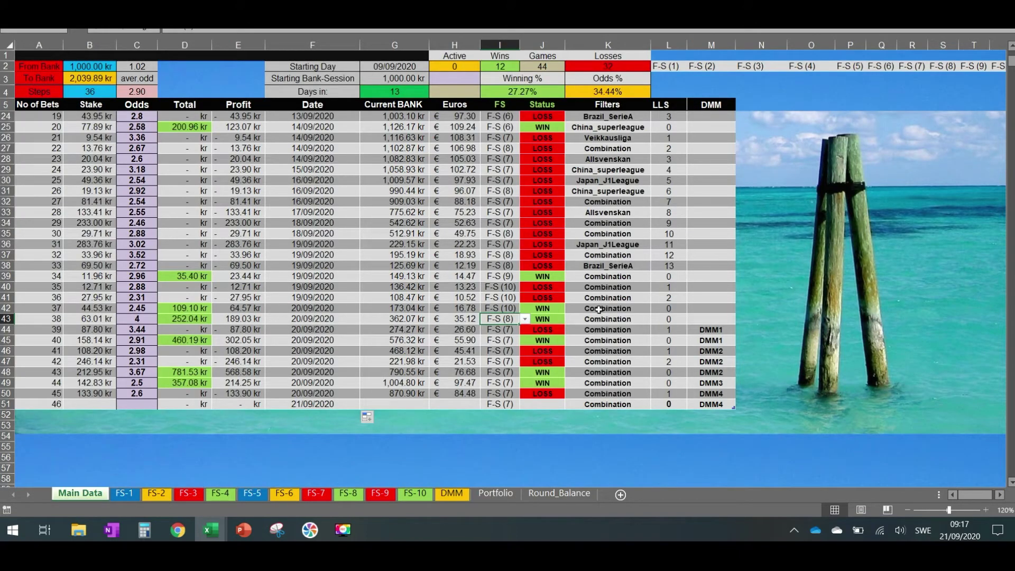
Step: Review bets 39–42: the DMM1 loss, 158.14 kr stake, bank and DMM2 labels
click(720, 331)
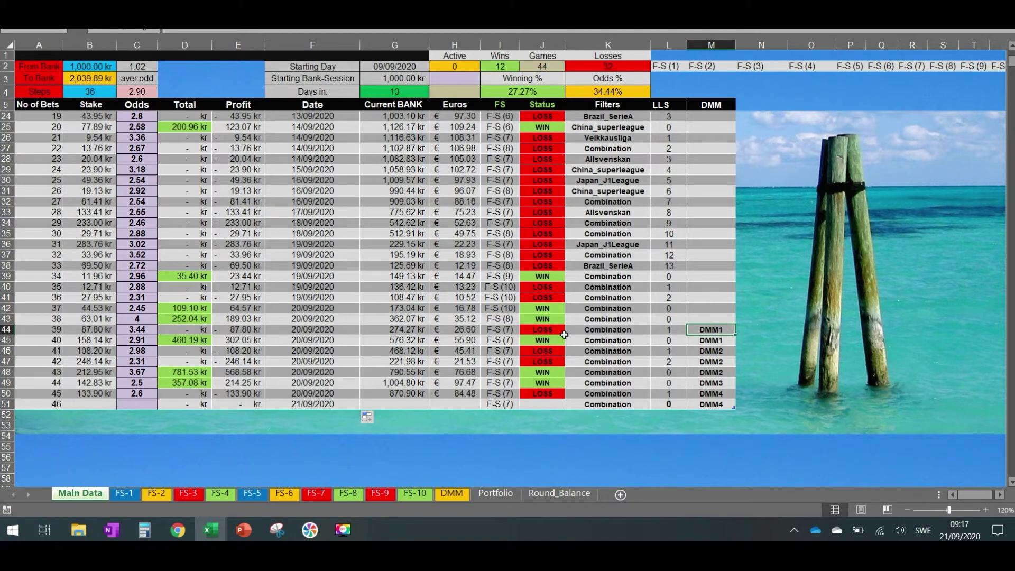
click(542, 333)
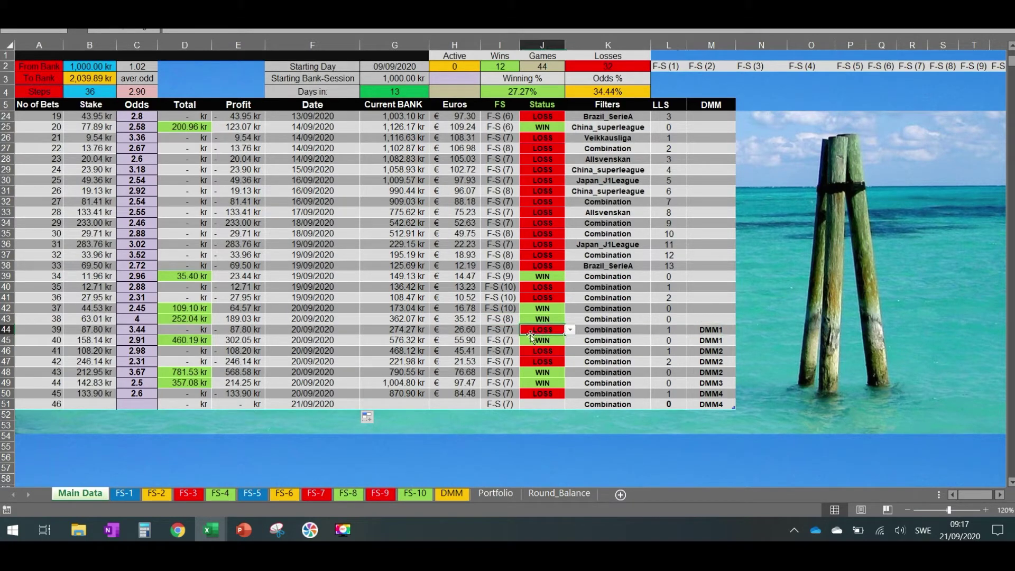
click(92, 339)
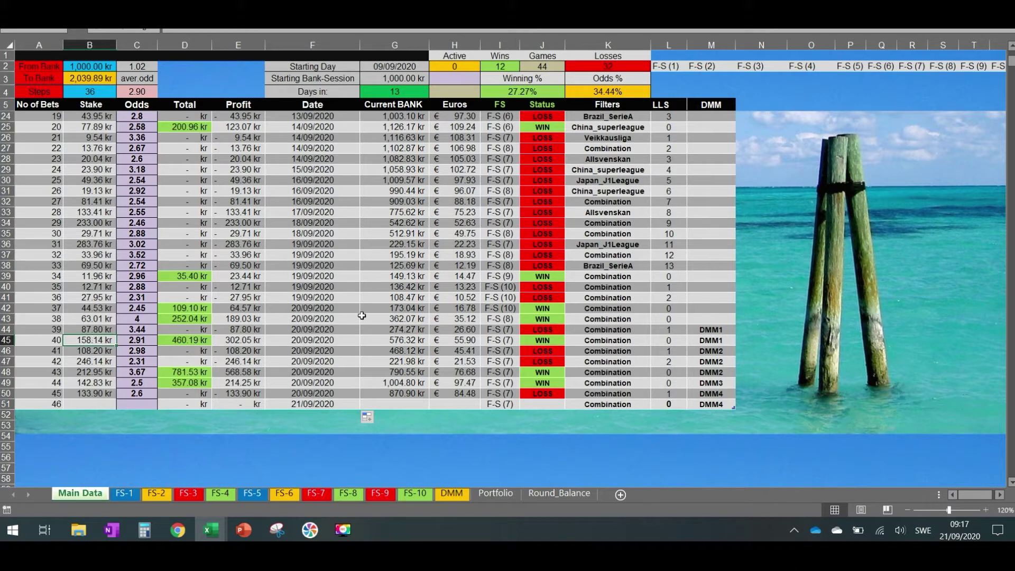
click(412, 339)
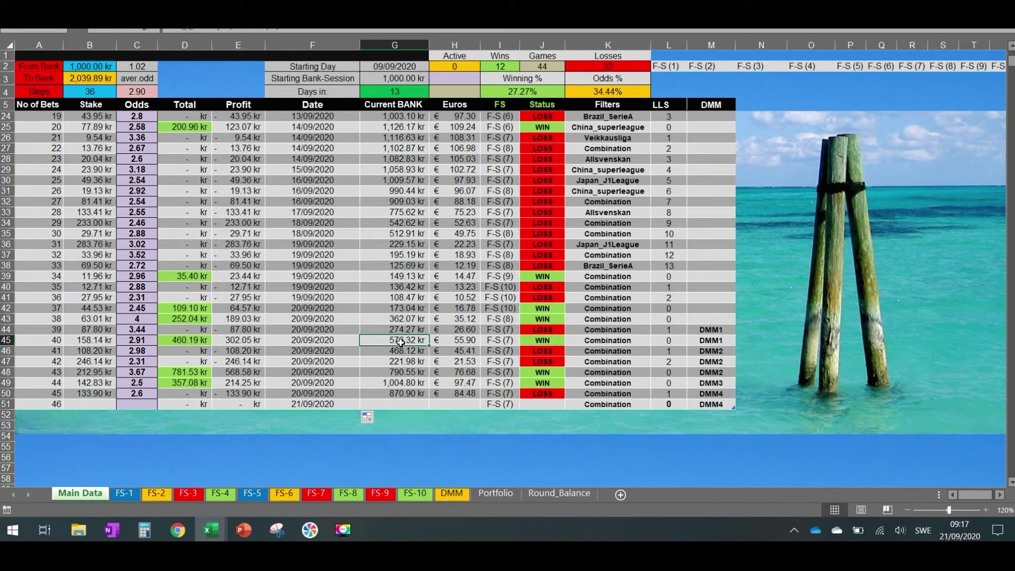
click(715, 350)
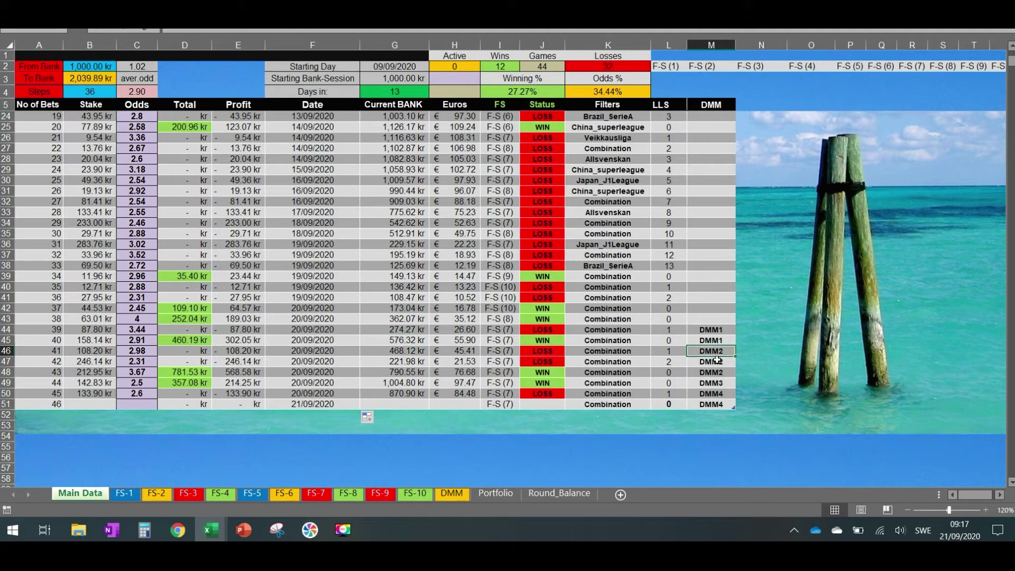
click(717, 361)
Step: Fill bet 43's label down as DMM2, then check the 790.55 and 1,004.80 kr banks and DMM3/DMM4 labels
click(717, 372)
key(ctrl+d)
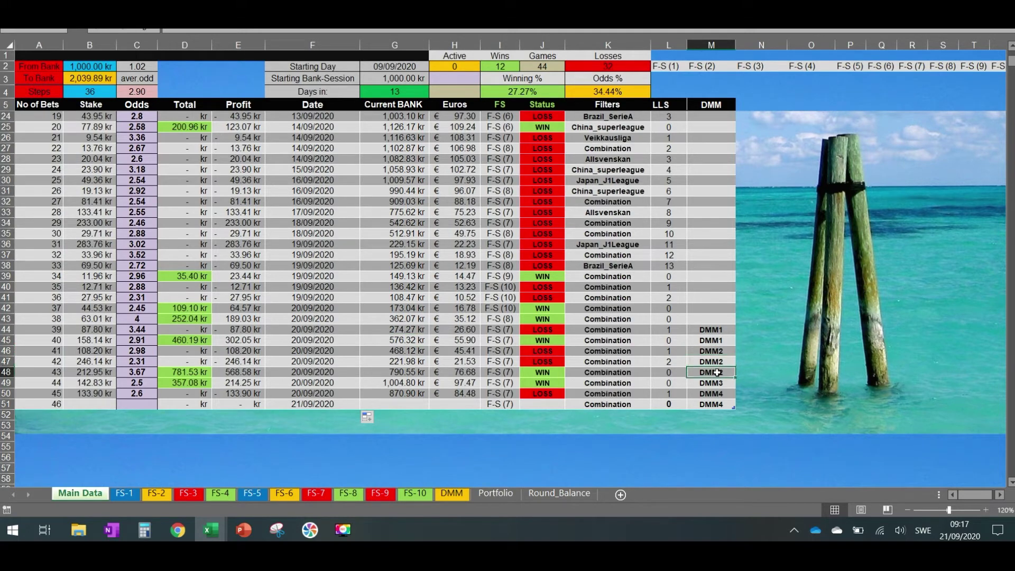
click(401, 374)
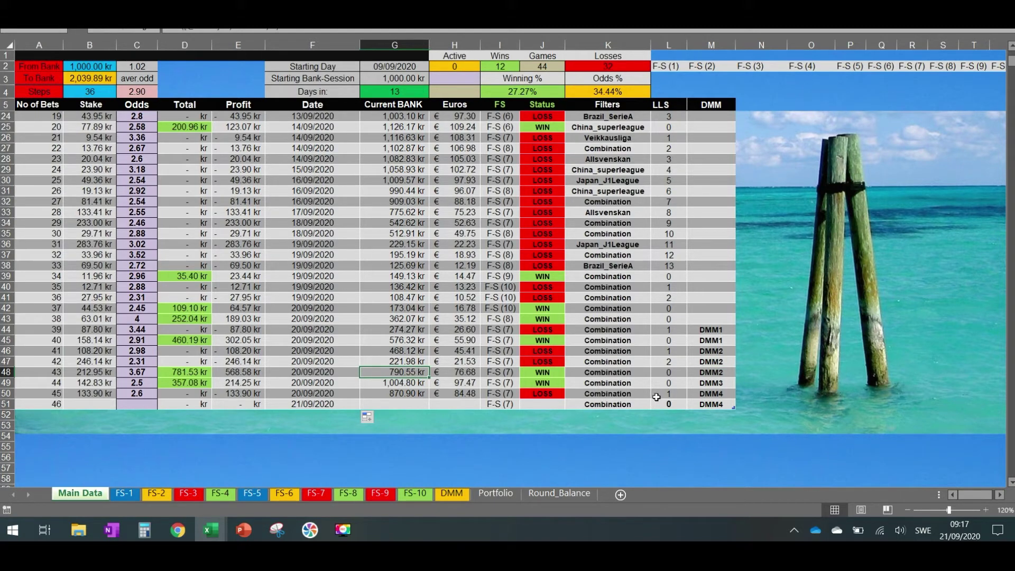
click(707, 382)
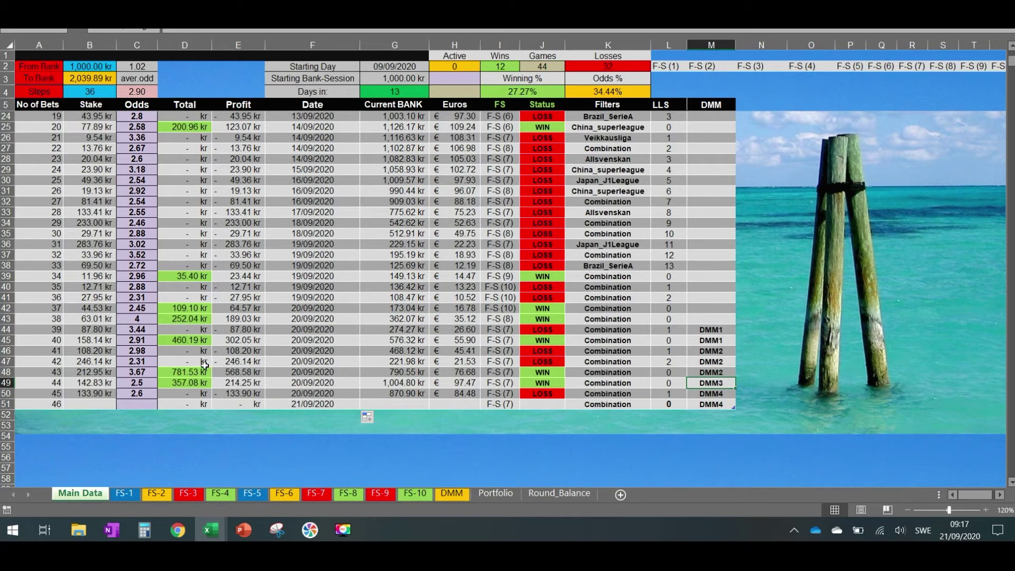
click(404, 386)
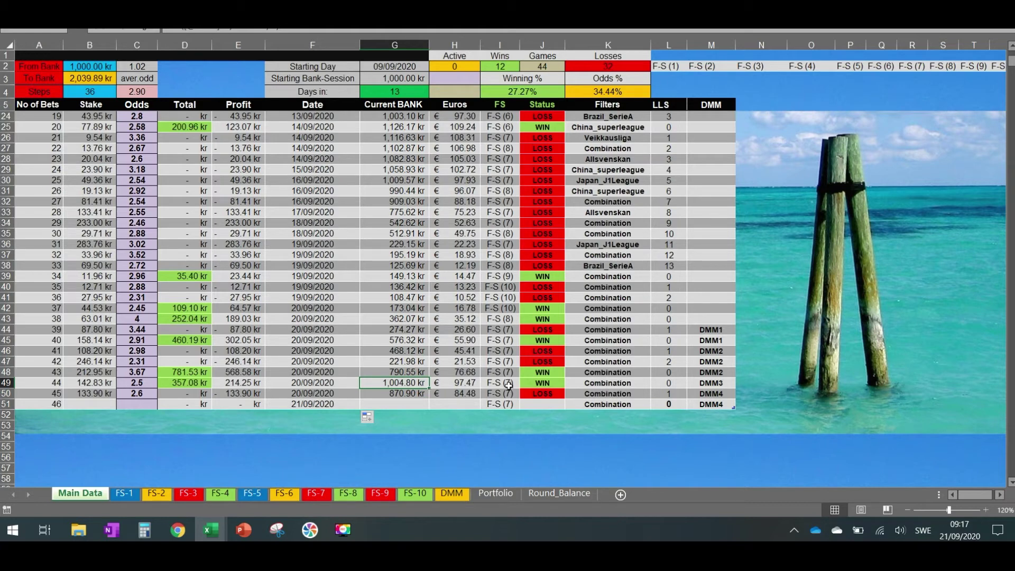
click(713, 394)
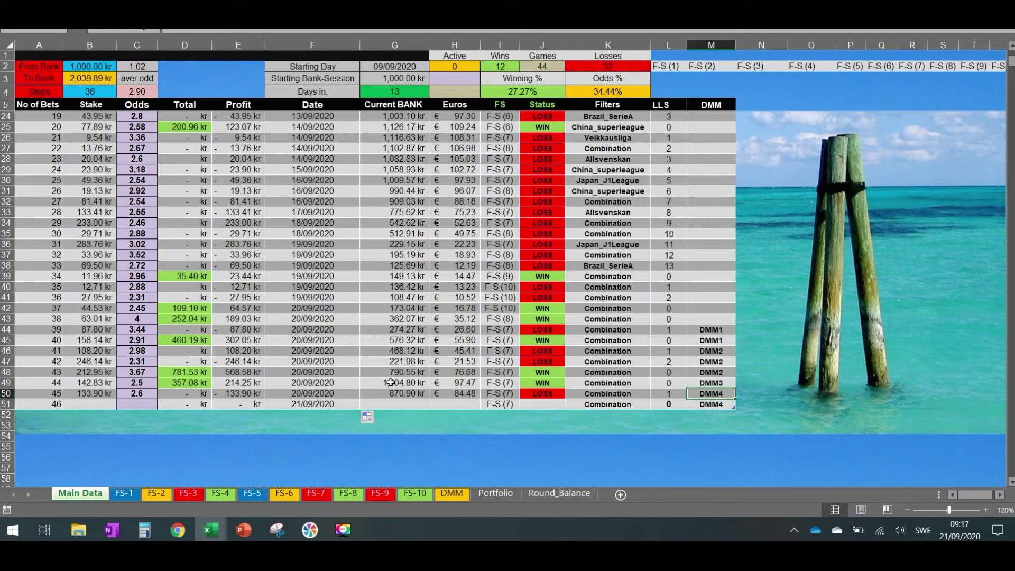
click(453, 496)
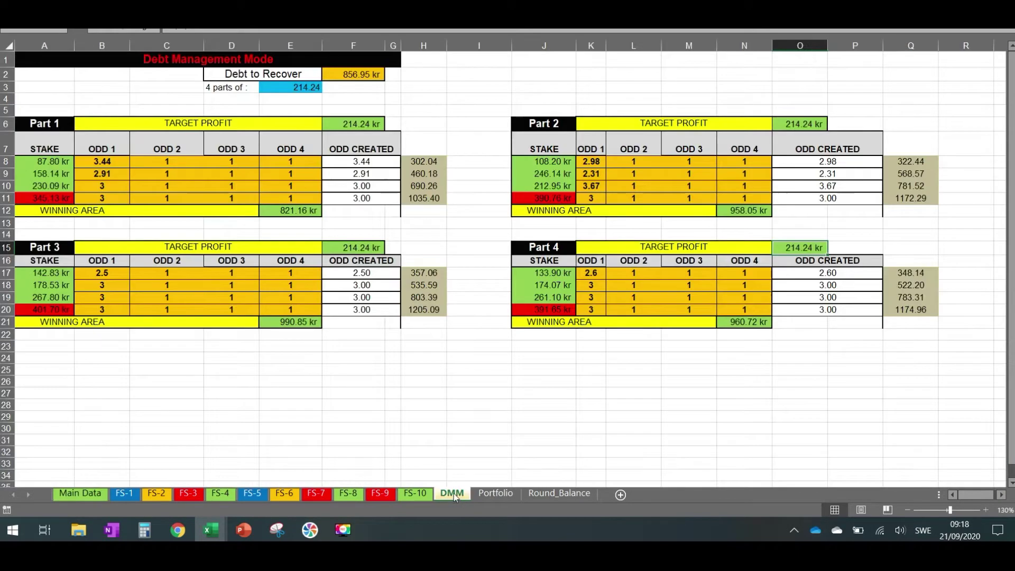
click(554, 274)
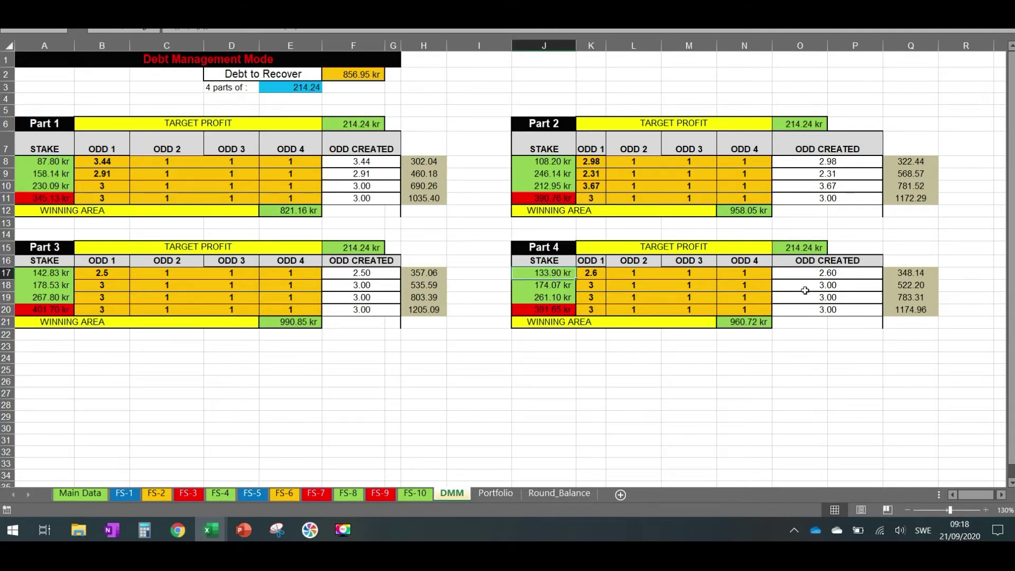
drag(550, 286, 587, 297)
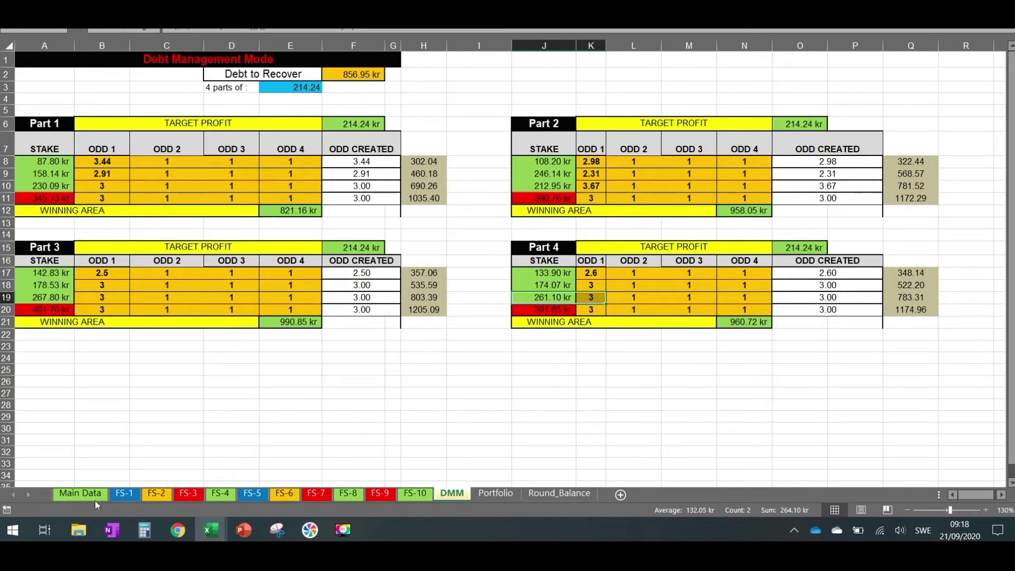
Step: Change the Main Data Steps value in B4 from 36 to 10
click(80, 493)
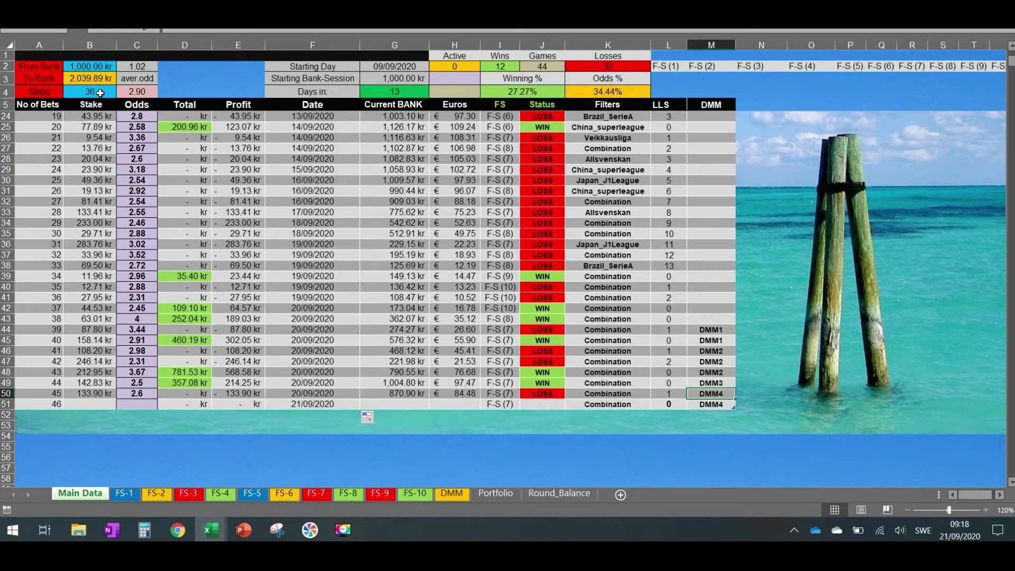
click(101, 93)
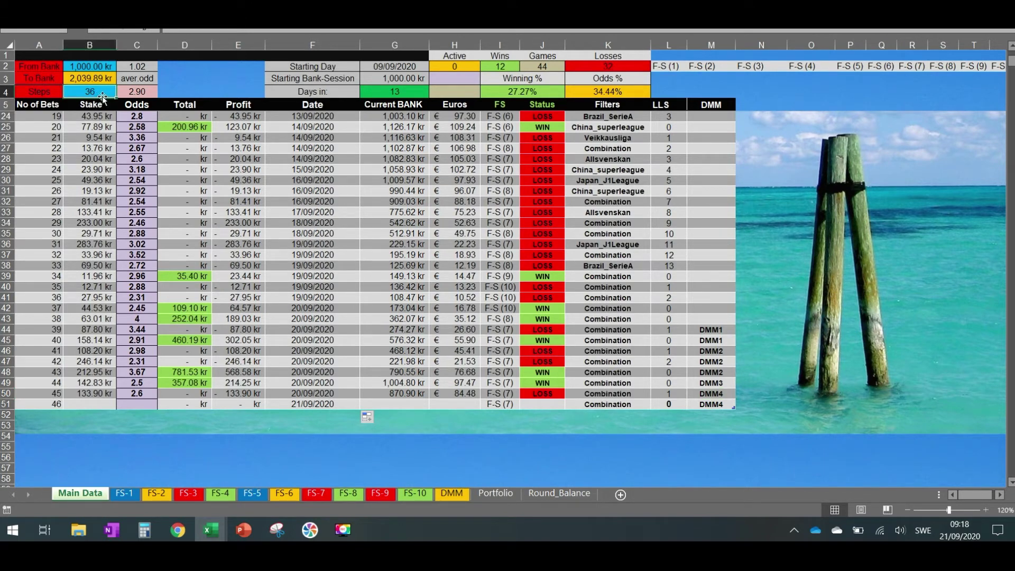
text(10)
key(Return)
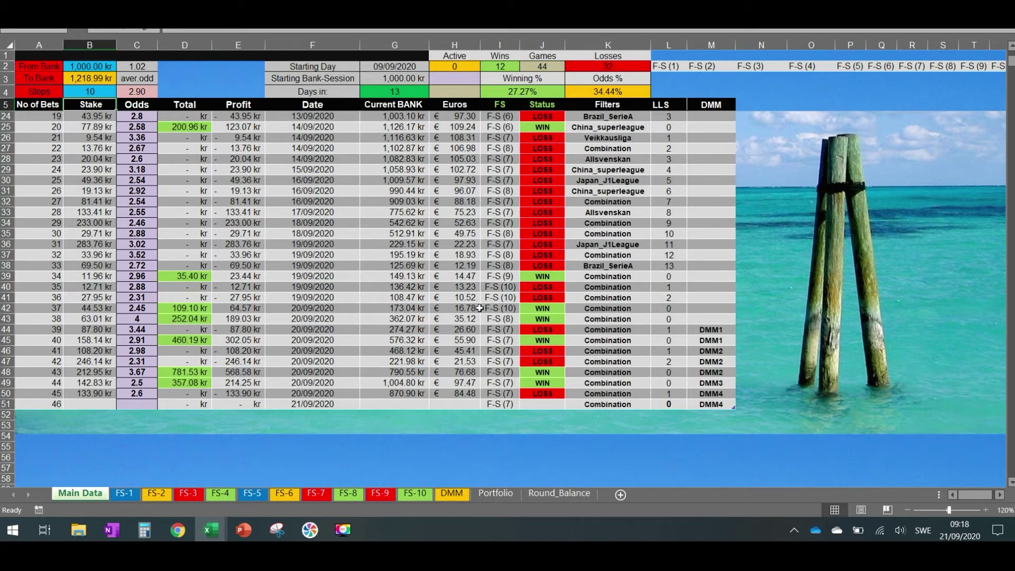
click(595, 277)
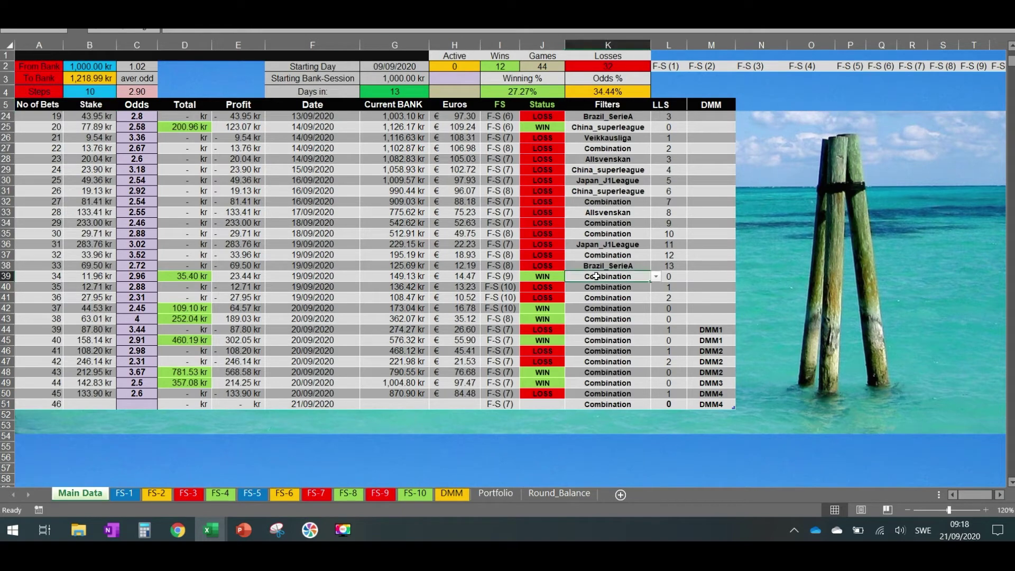
drag(600, 275, 610, 401)
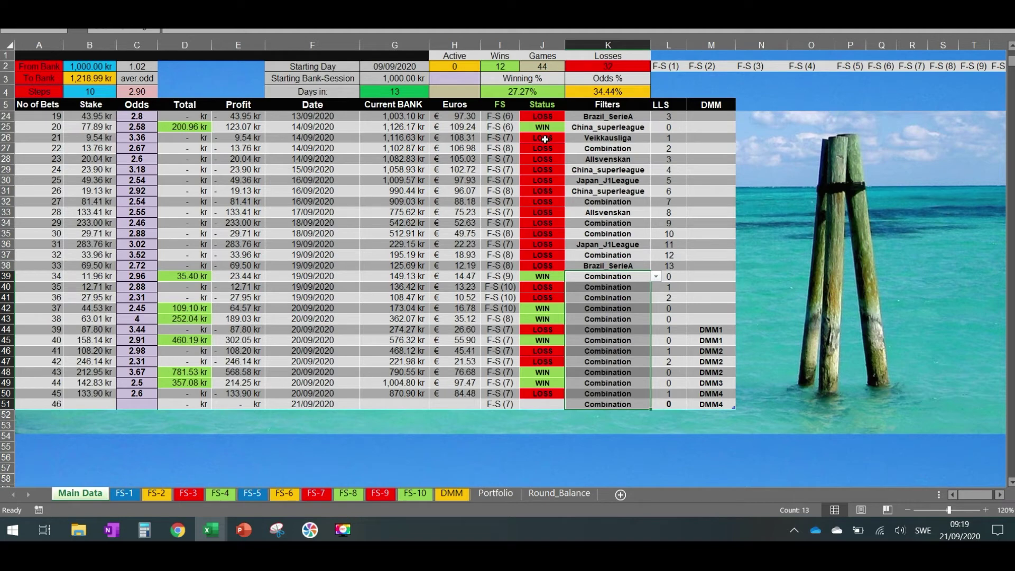
drag(544, 139, 551, 267)
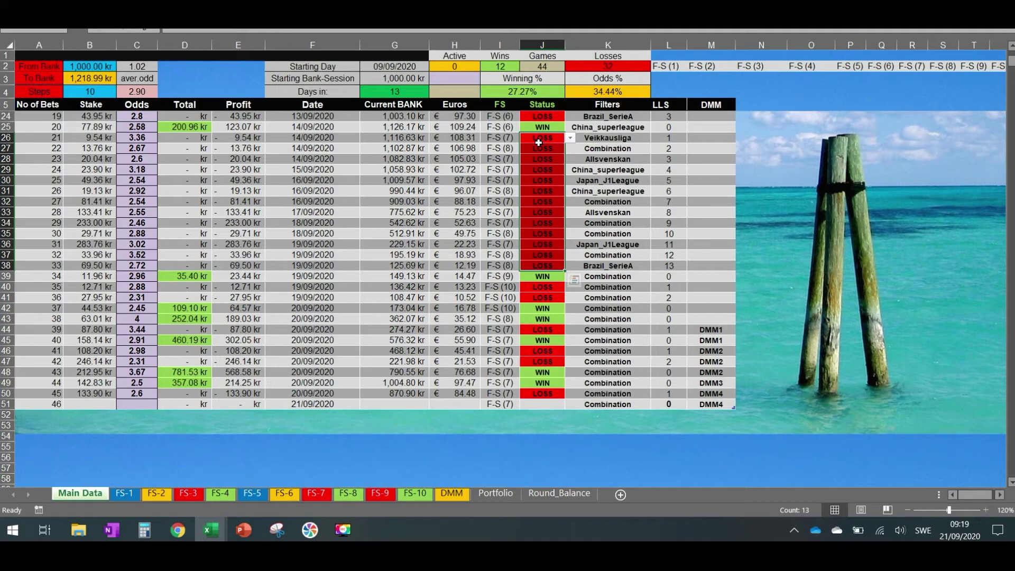
drag(544, 136, 541, 264)
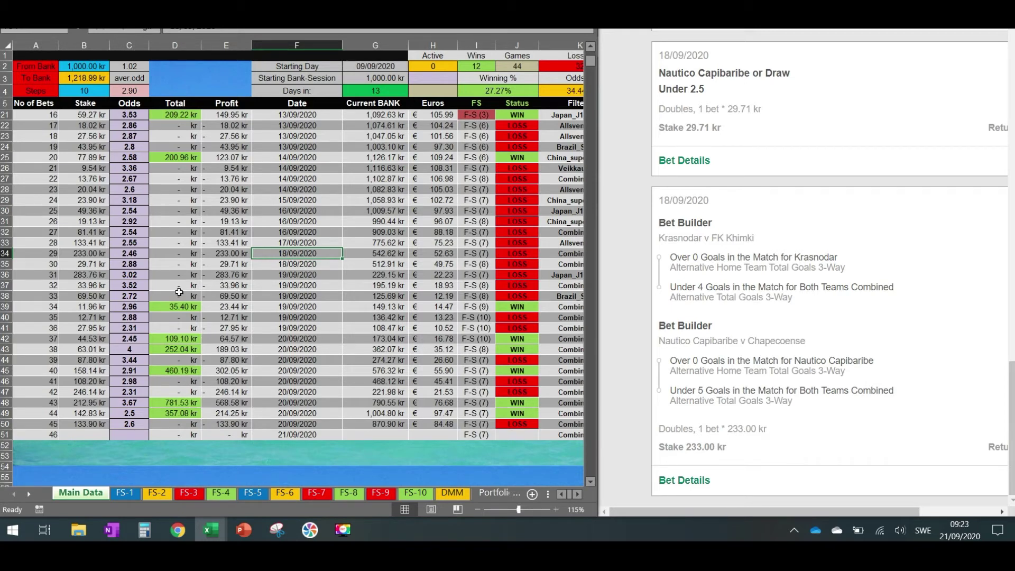
Step: Mark row 34's 233.00 kr LOSS bet and widen the betting page beside the workbook
click(90, 255)
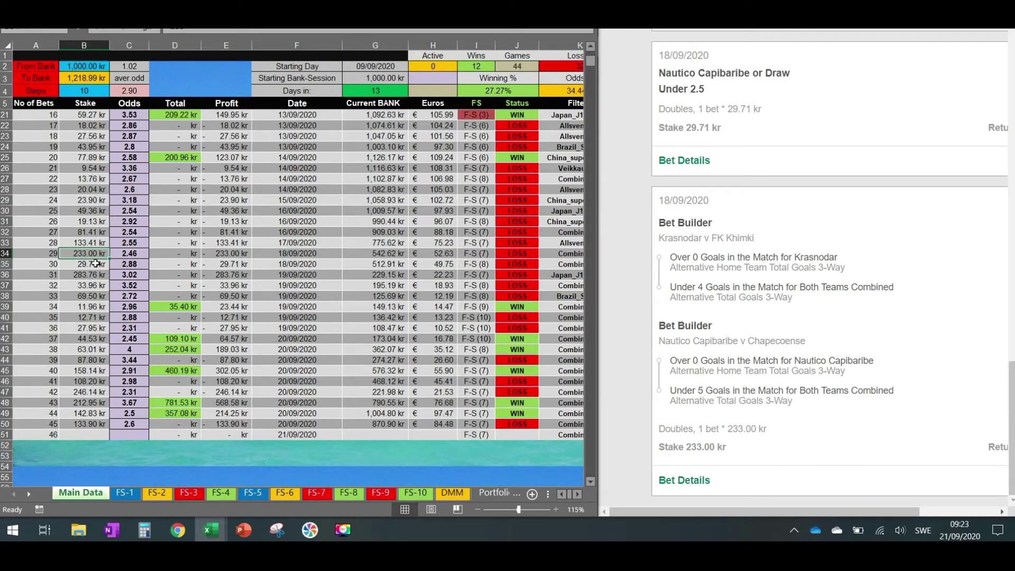
click(518, 255)
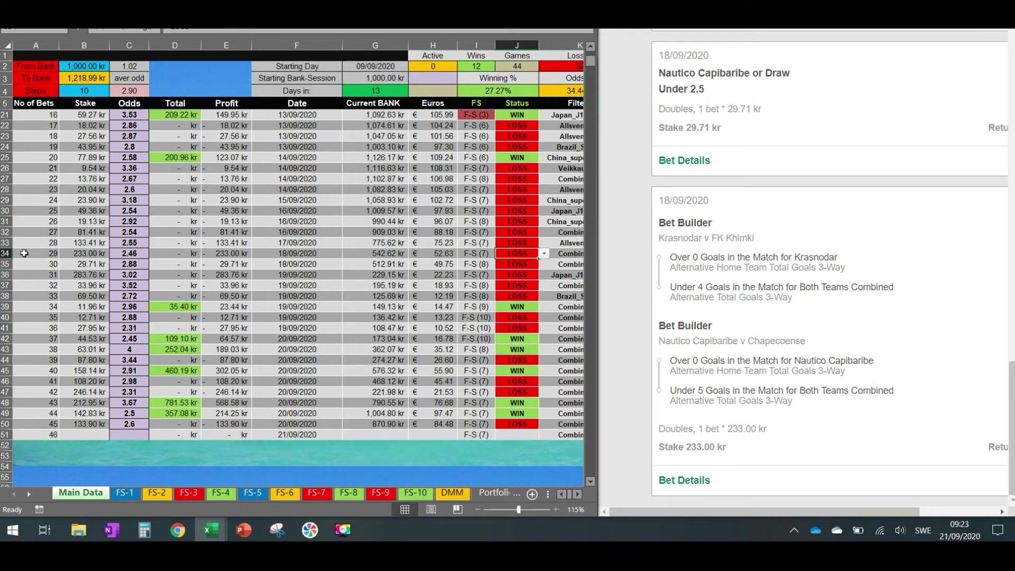
click(7, 254)
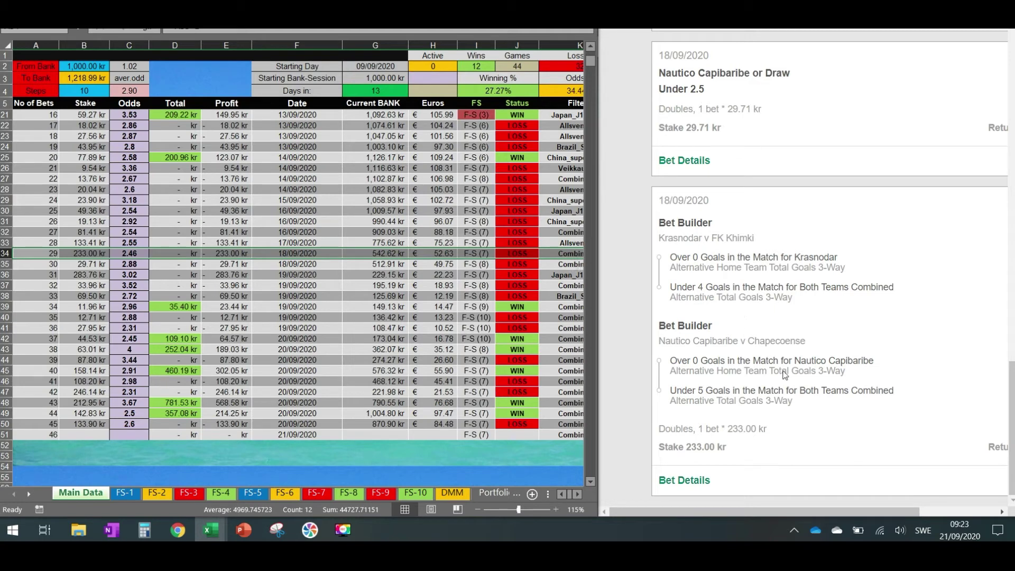
drag(598, 190, 556, 194)
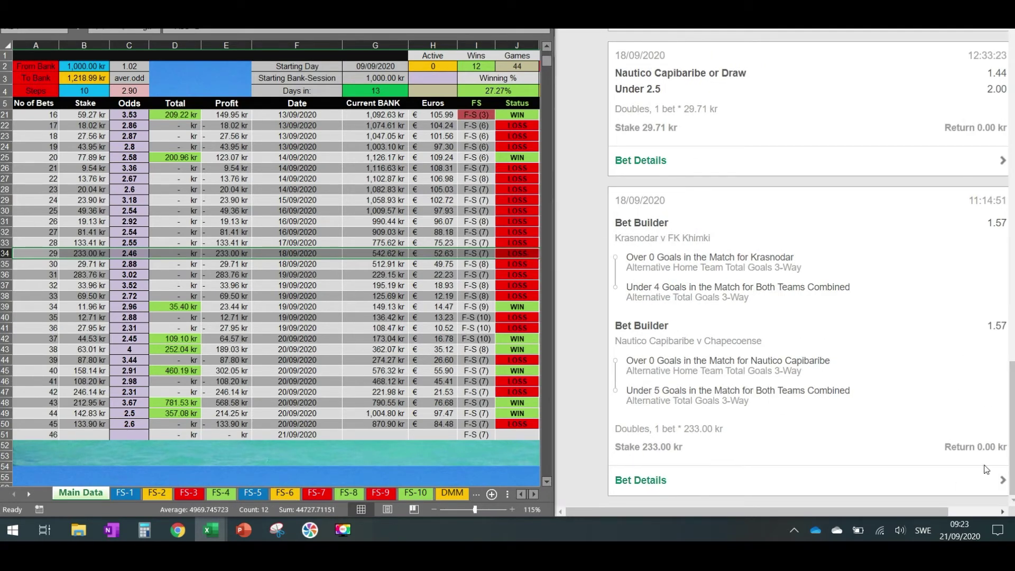
scroll(746, 306, up, 4)
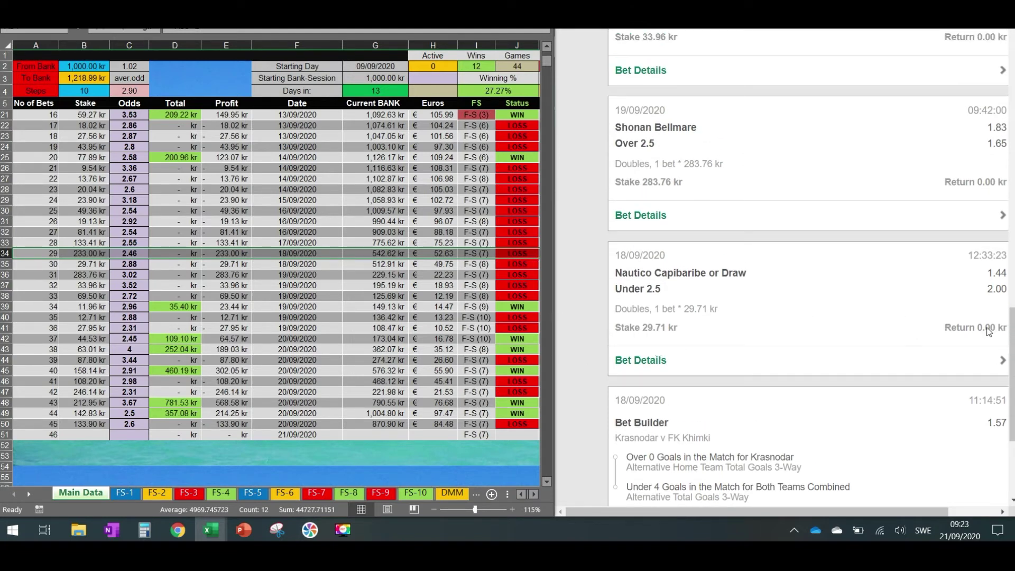
Step: Compare rows 35–38, up to the 69.50 kr bet, against the bet365 history
click(18, 266)
click(20, 275)
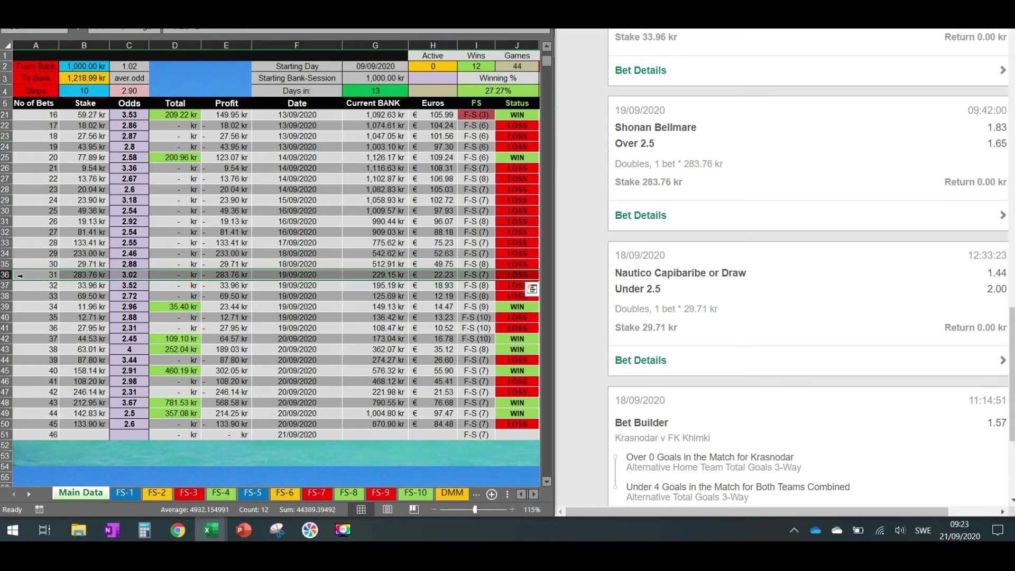
scroll(677, 195, up, 4)
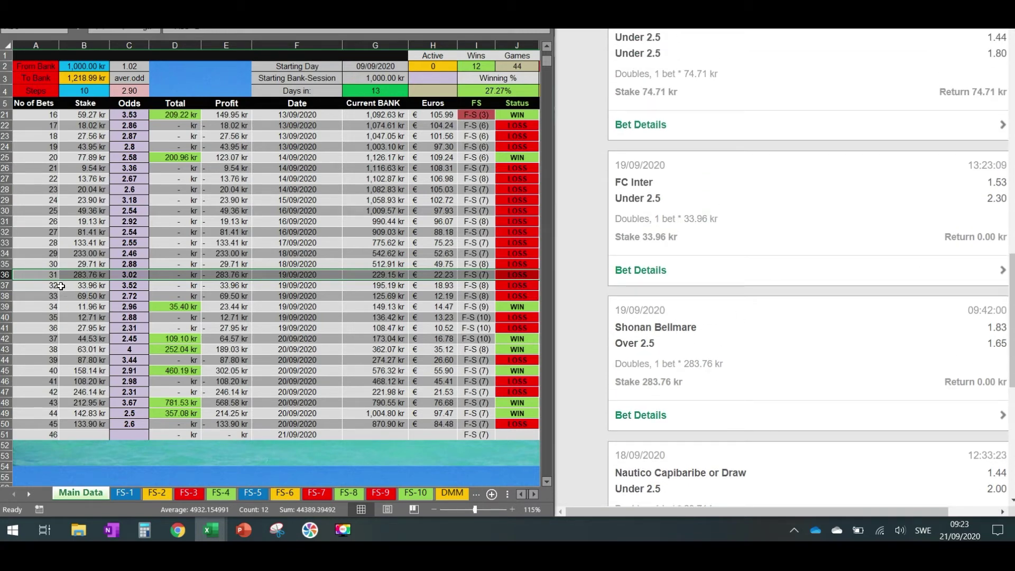
click(19, 287)
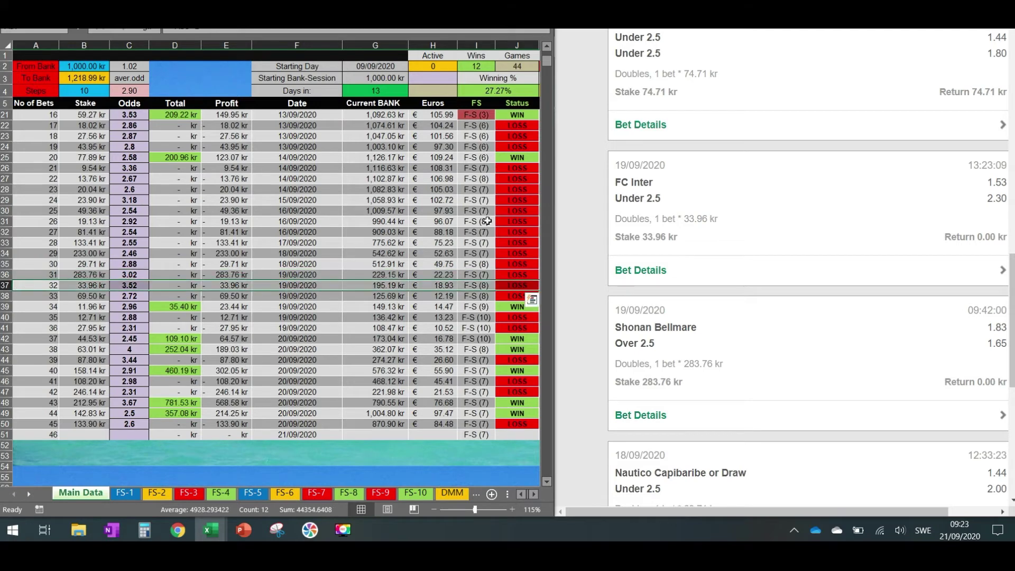
click(708, 237)
scroll(674, 240, up, 4)
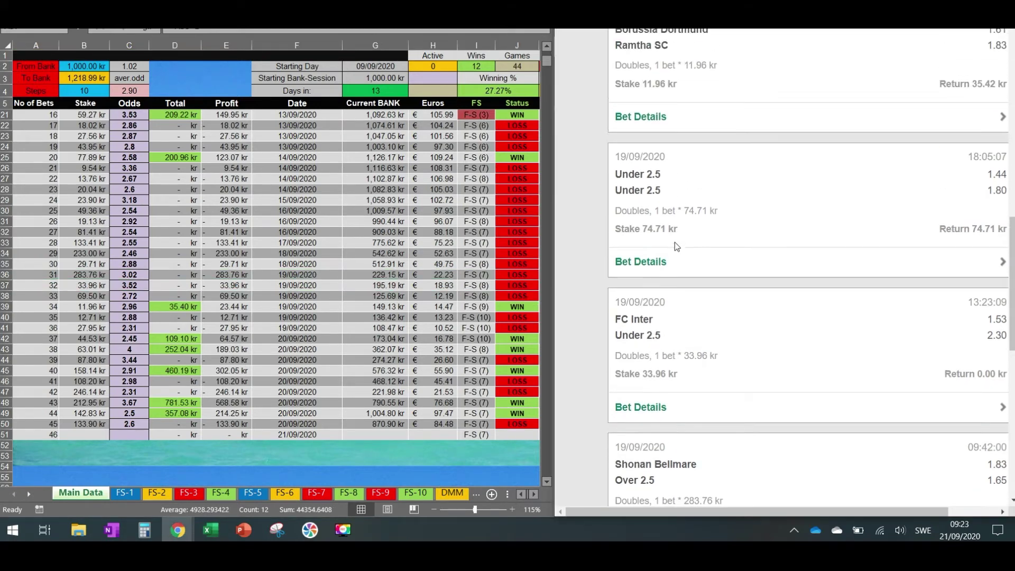
click(61, 296)
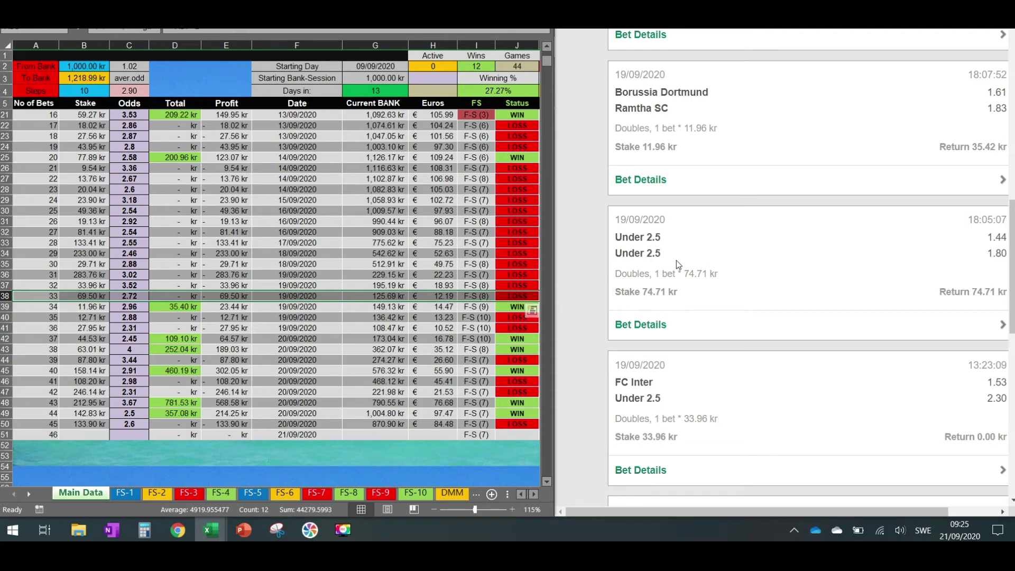
Step: Compare rows 39–41, the 11.96, 12.71 and 27.95 kr bets, with the history
scroll(676, 259, up, 1)
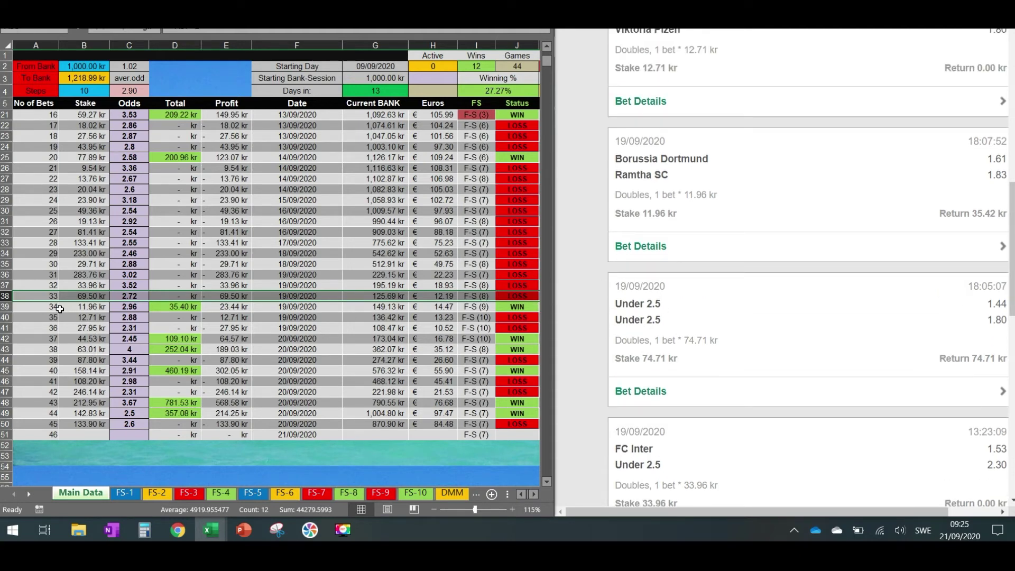
click(20, 305)
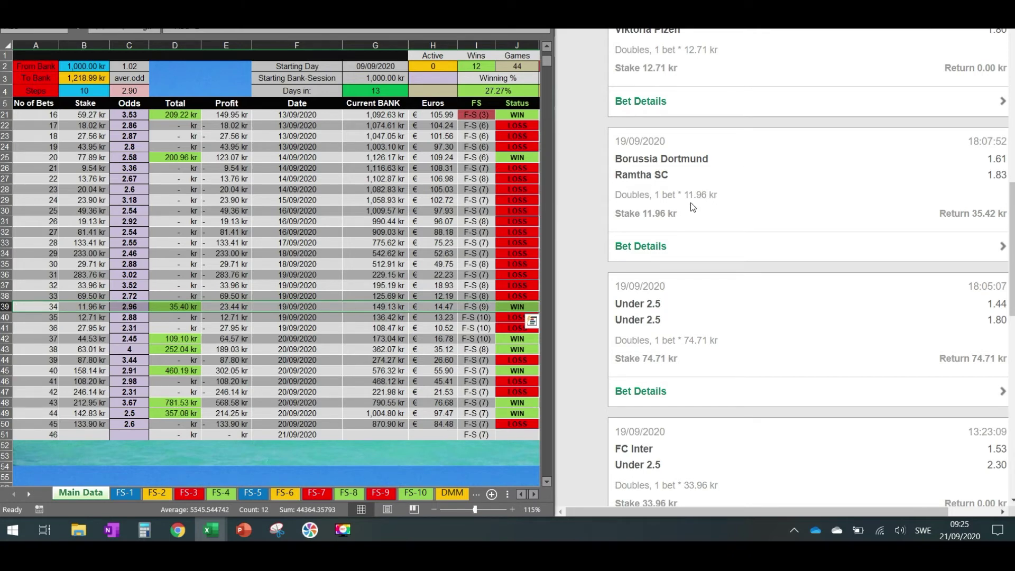
scroll(818, 236, up, 1)
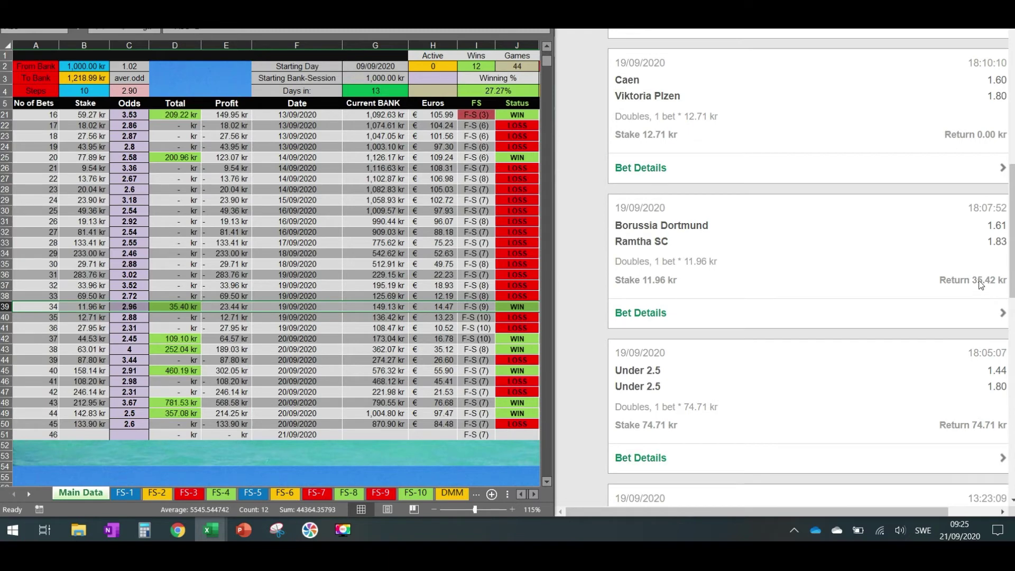
scroll(980, 284, up, 1)
scroll(845, 370, up, 2)
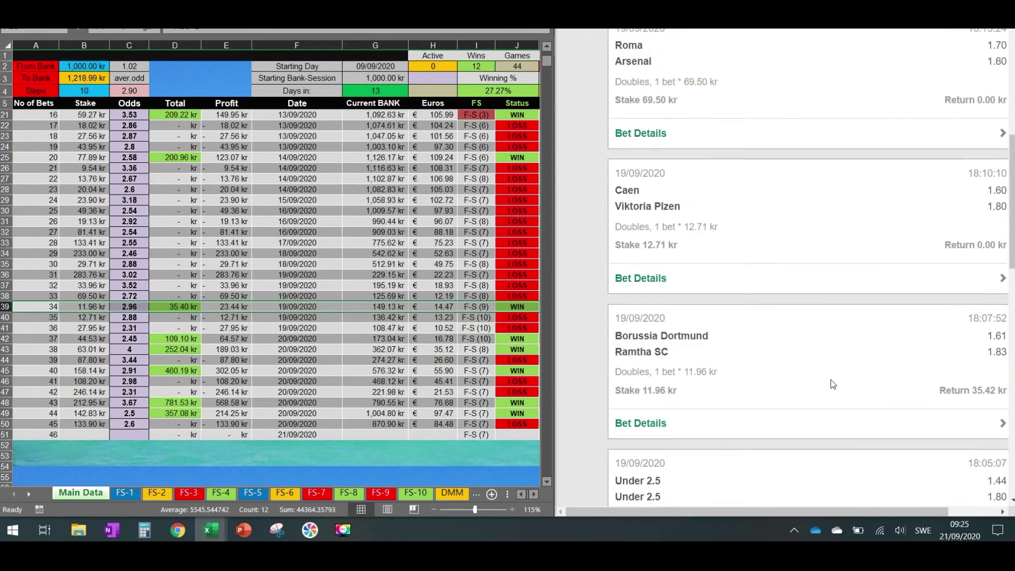
click(13, 316)
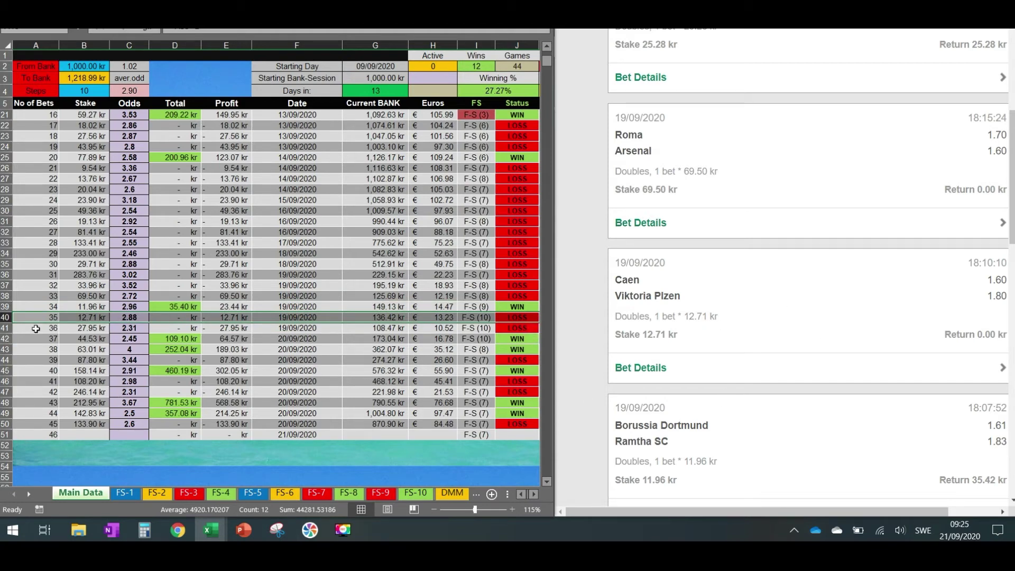
click(18, 328)
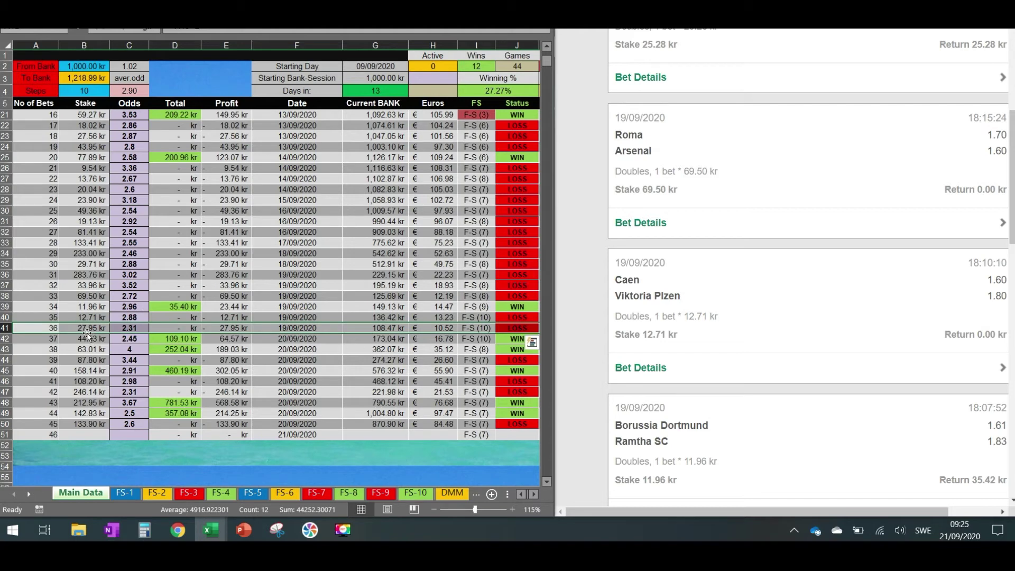
Step: Recheck row 38's 69.50 kr bet and row 41's 27.95 kr bet against the history
scroll(623, 207, up, 1)
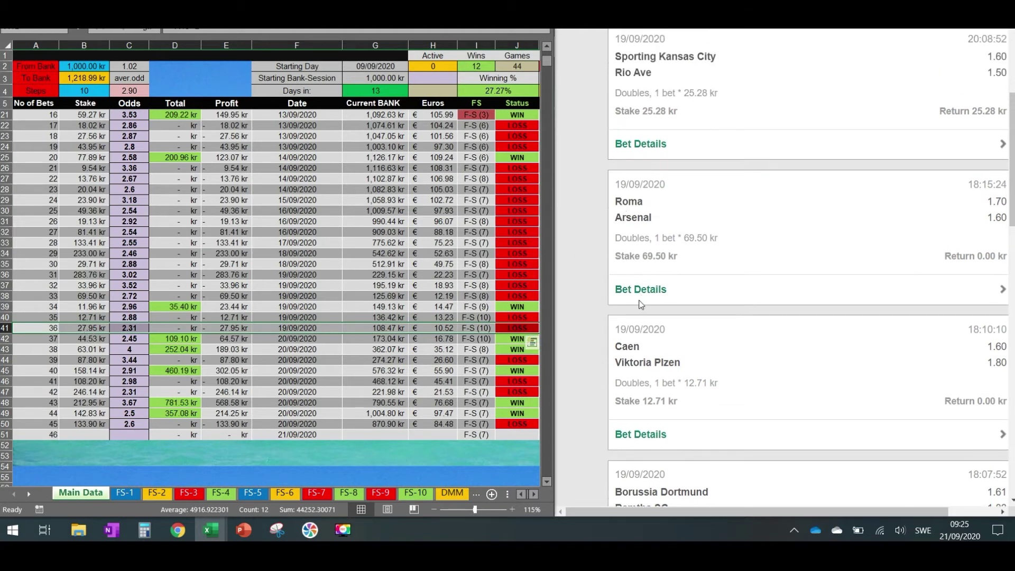
scroll(650, 309, up, 1)
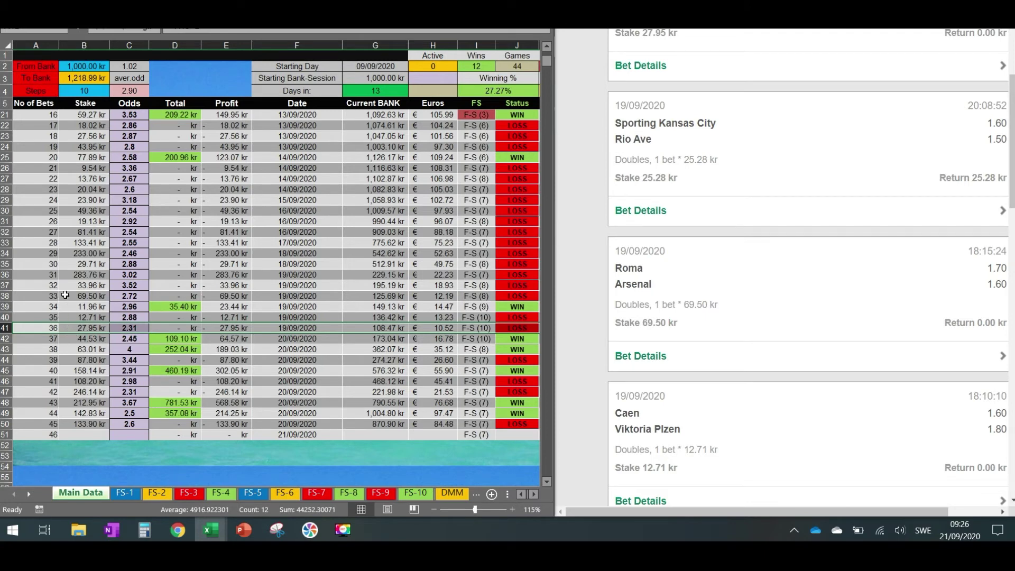
click(18, 294)
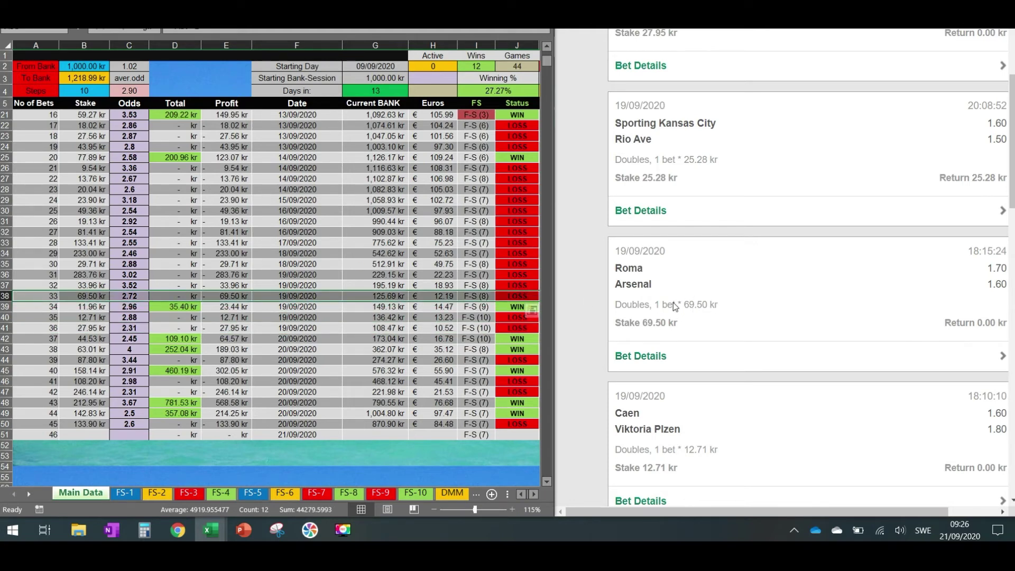
scroll(660, 317, up, 1)
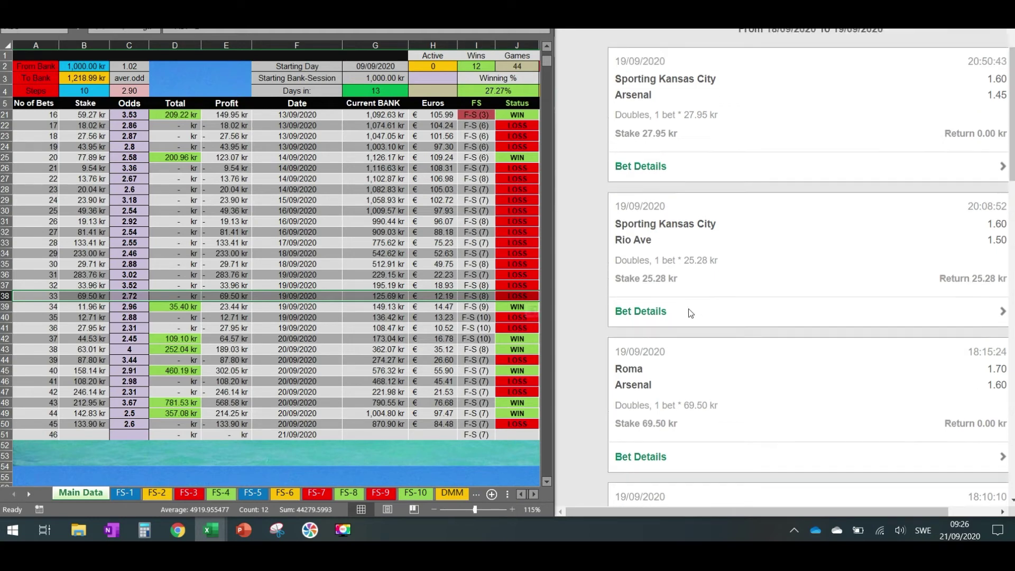
scroll(689, 313, up, 2)
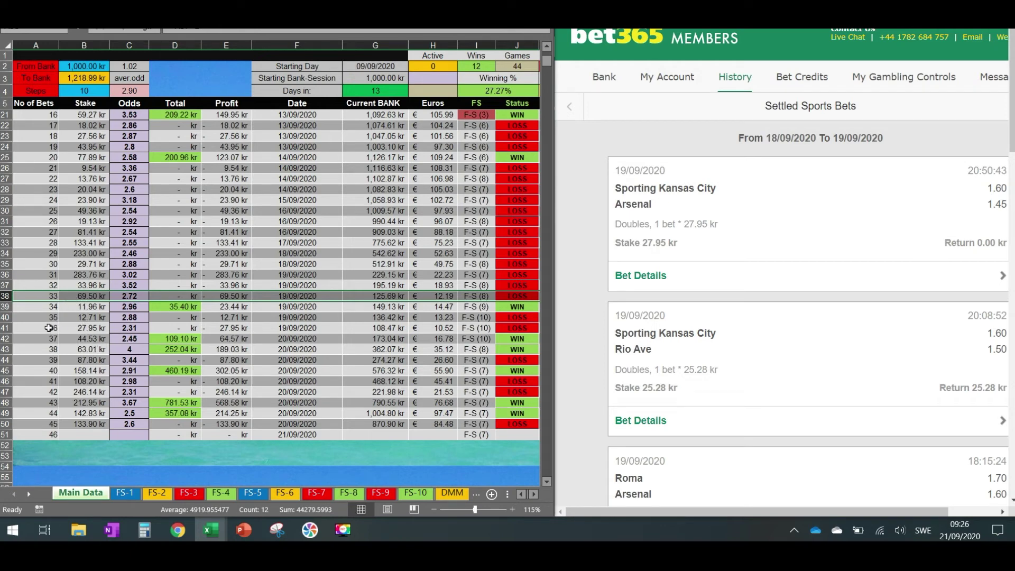
click(11, 329)
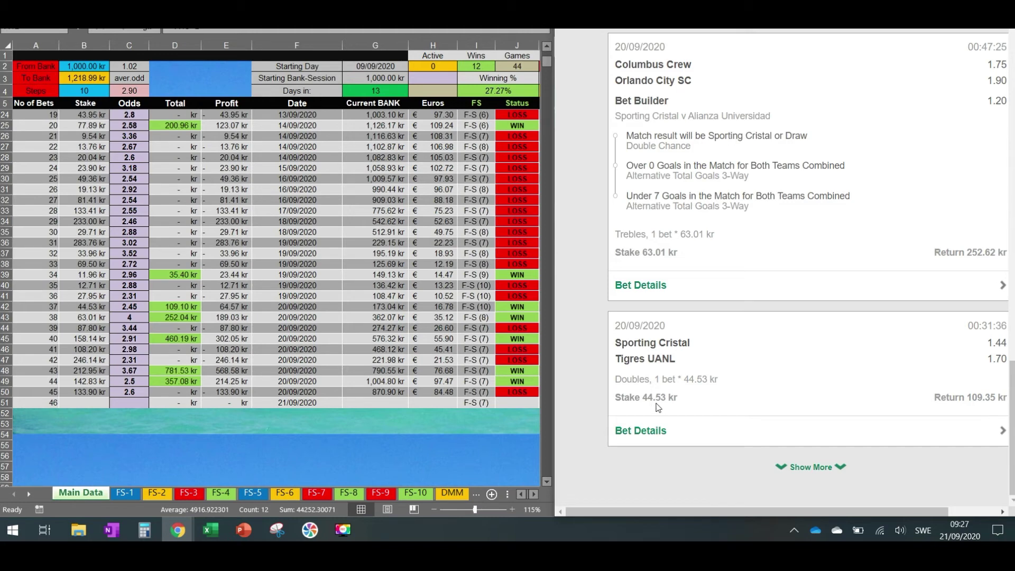
key(alt+Tab)
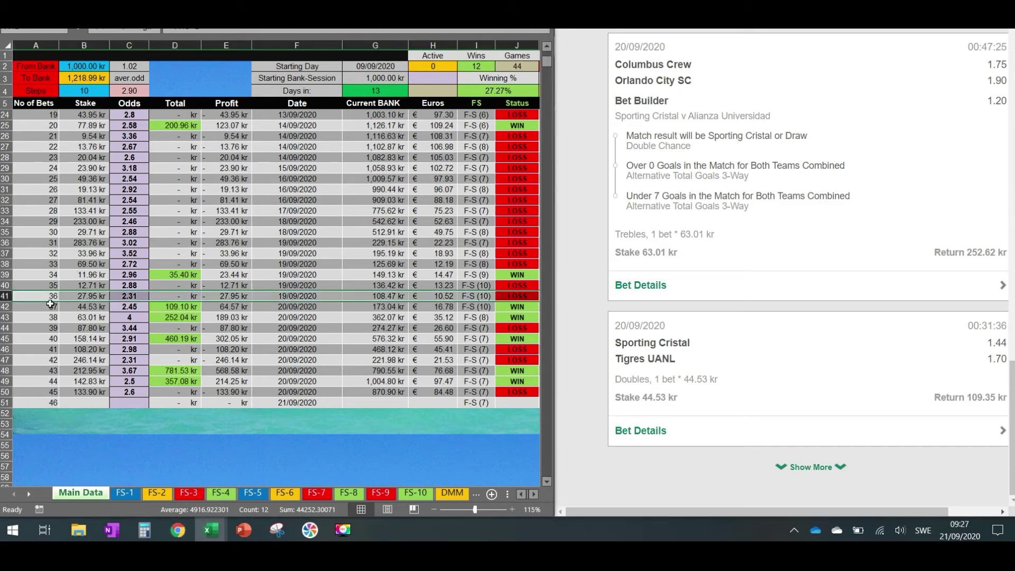
click(19, 306)
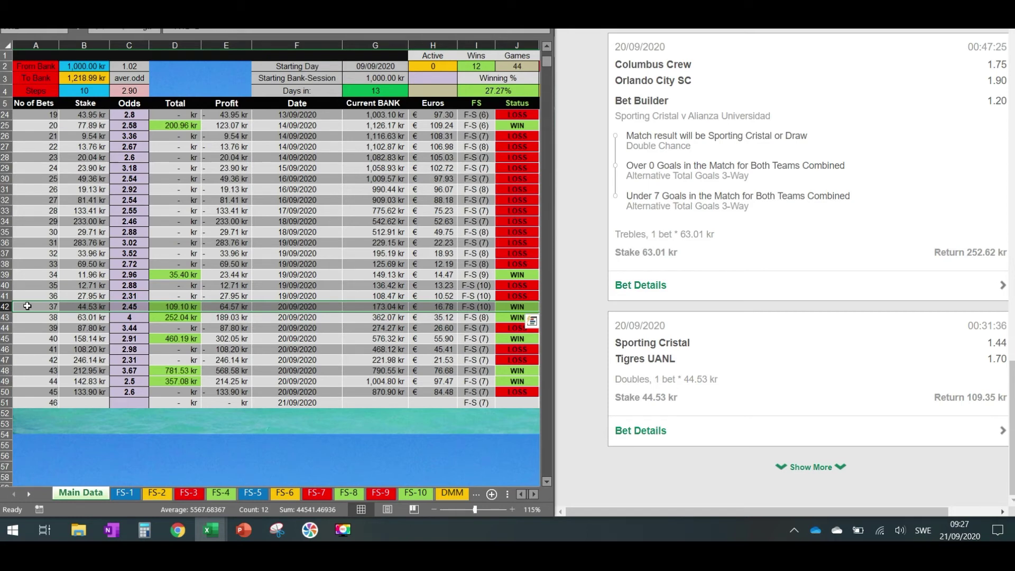
click(19, 317)
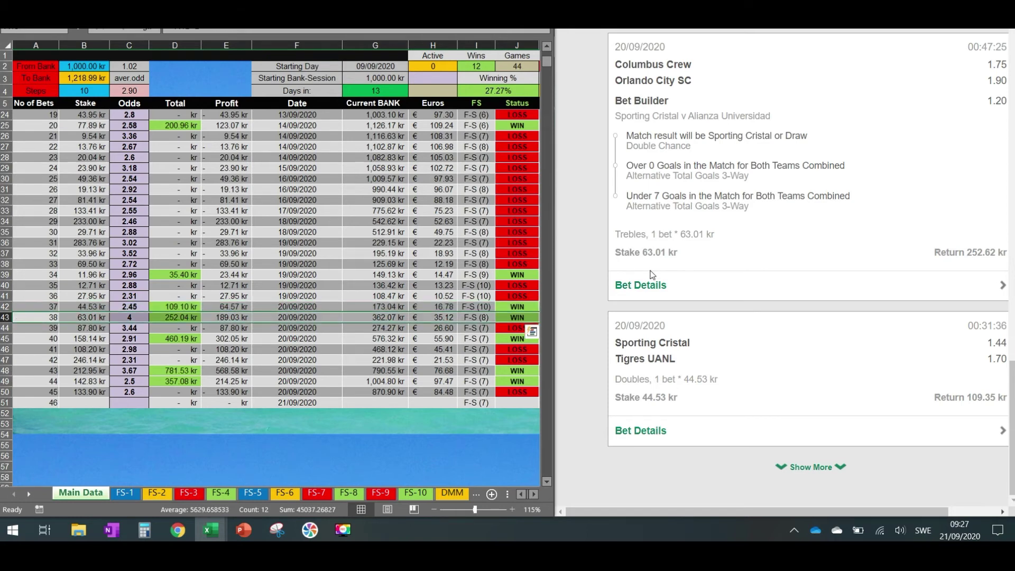
scroll(682, 261, up, 1)
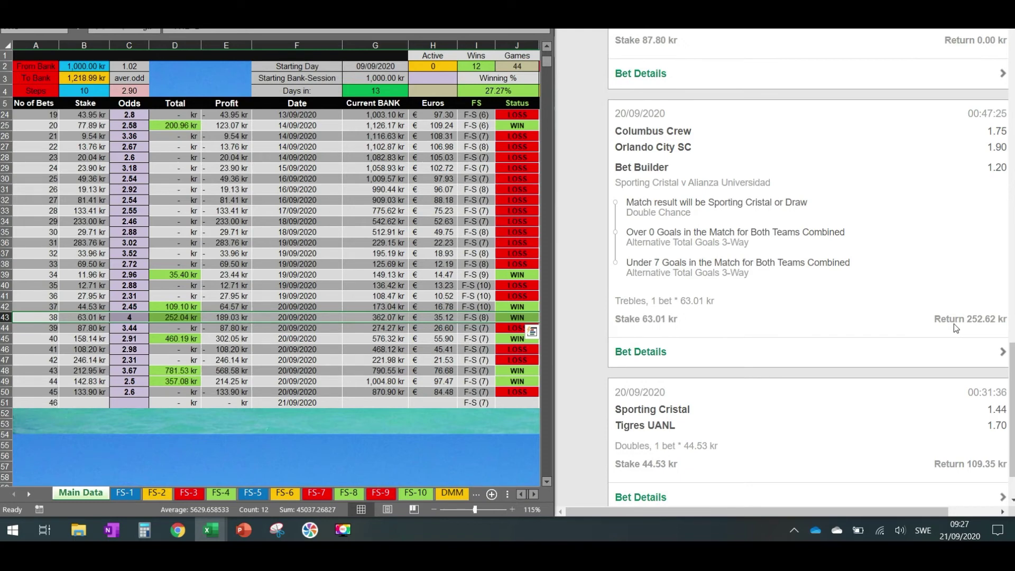
scroll(940, 335, up, 4)
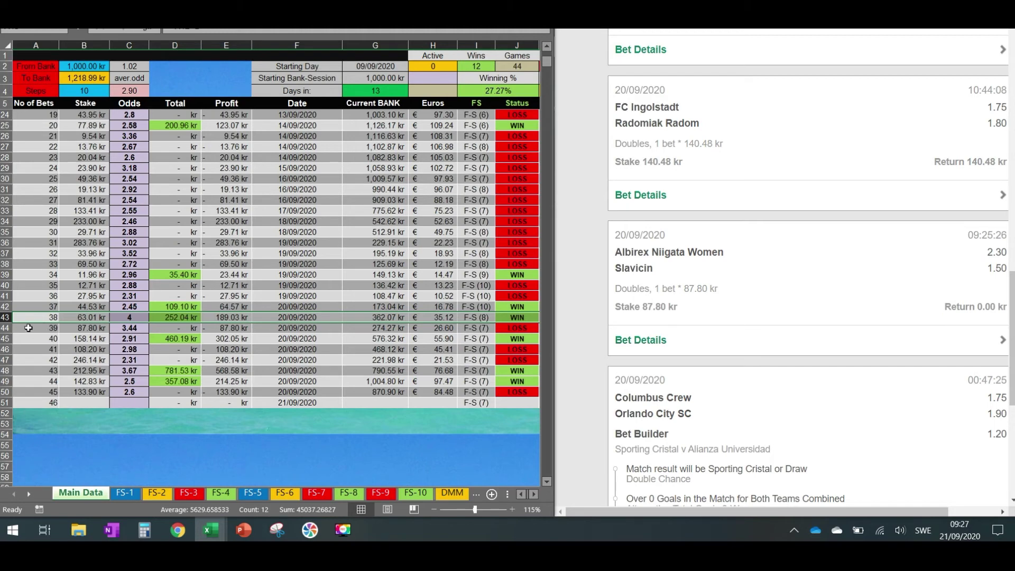
click(16, 328)
click(19, 338)
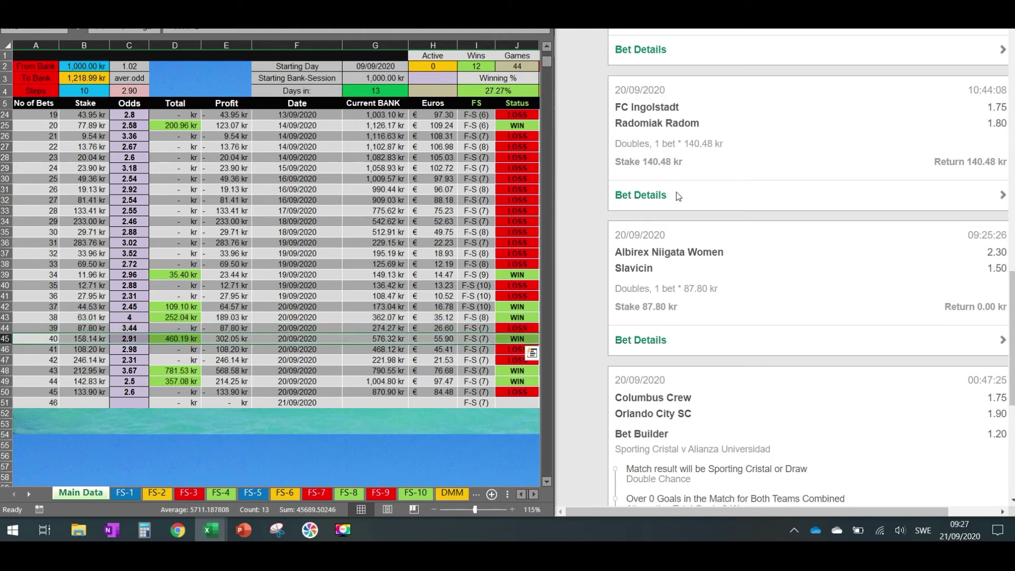
scroll(677, 192, up, 3)
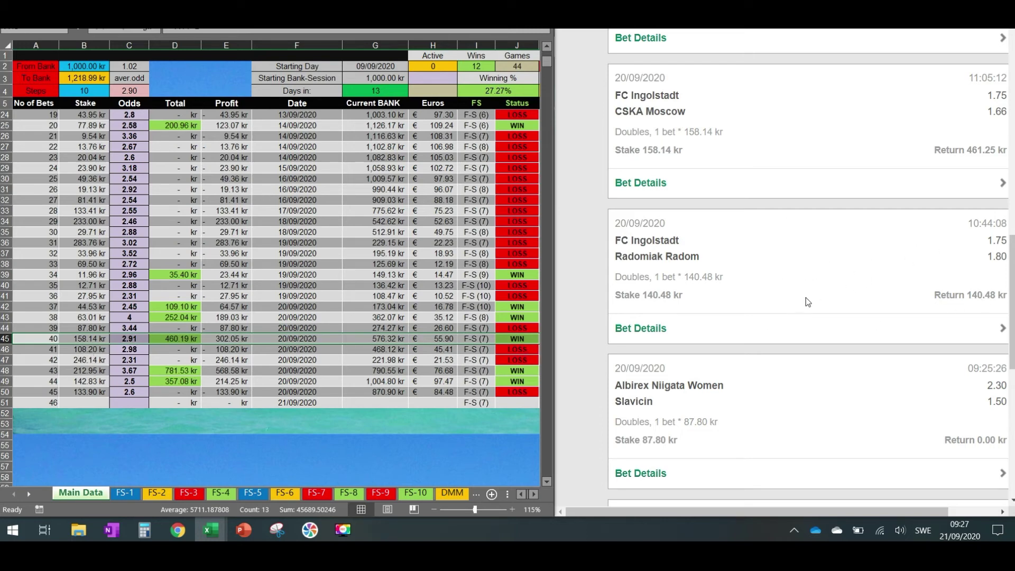
scroll(816, 315, up, 5)
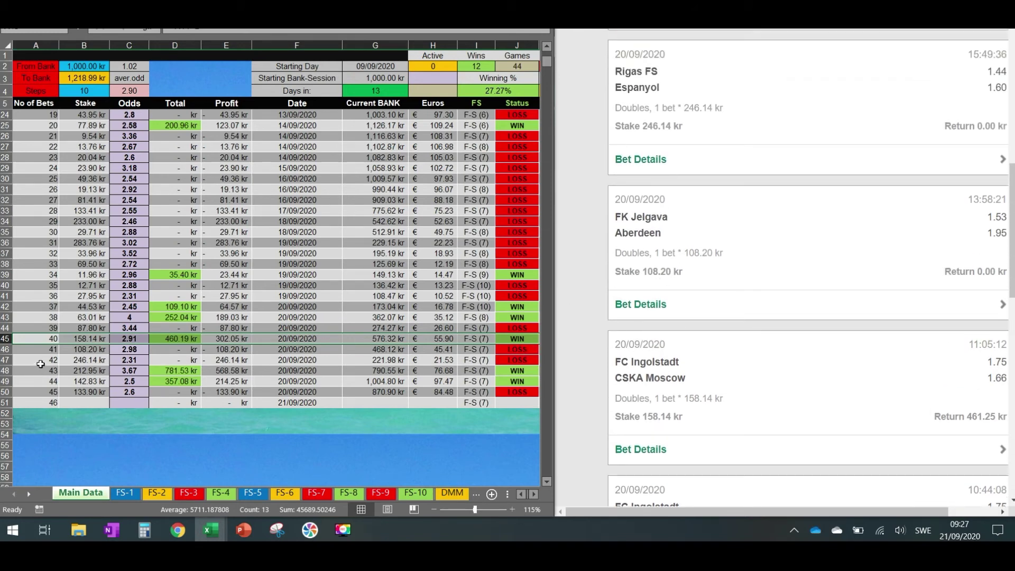
click(20, 349)
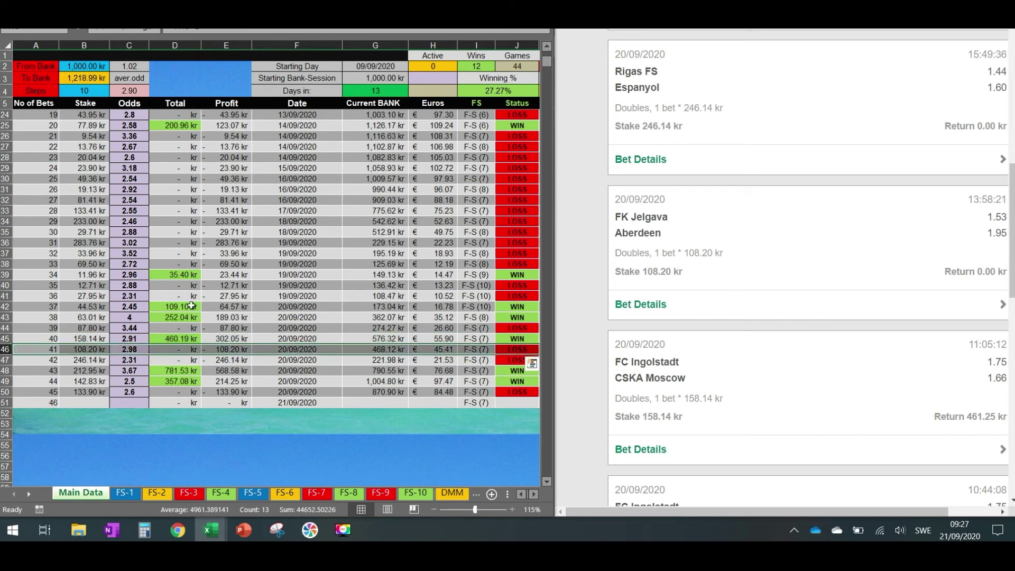
scroll(748, 196, up, 4)
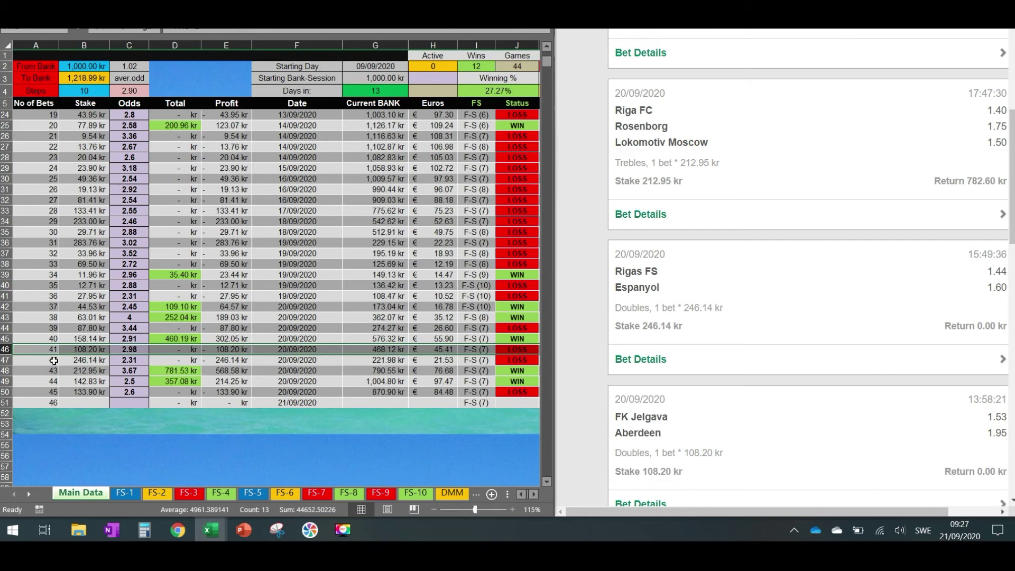
click(24, 360)
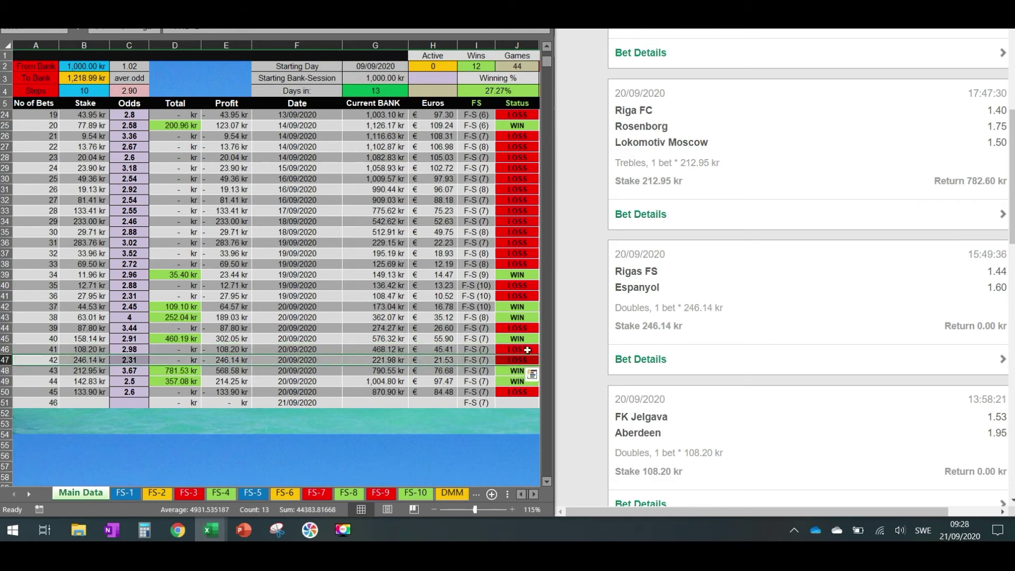
scroll(682, 311, up, 3)
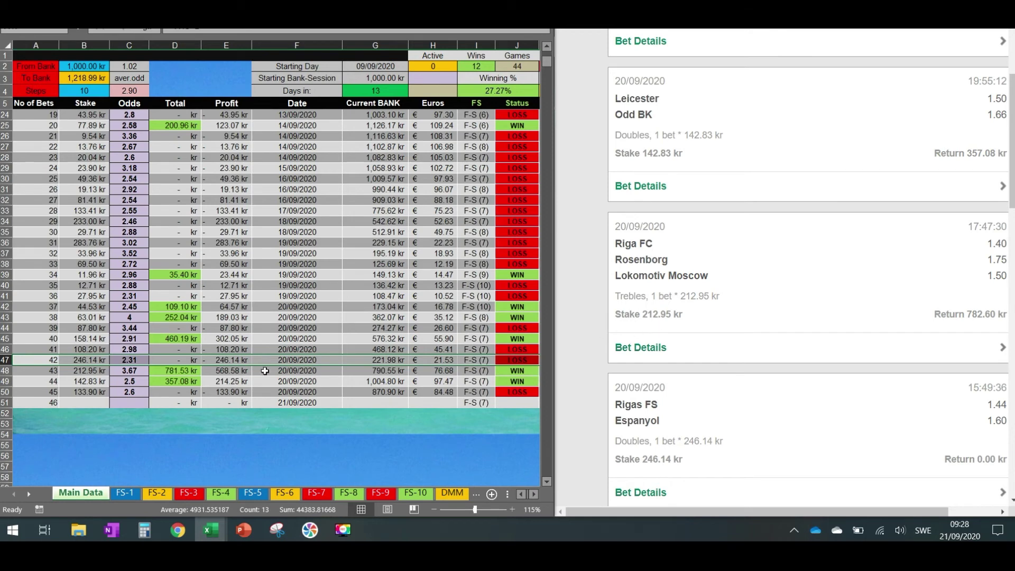
click(11, 370)
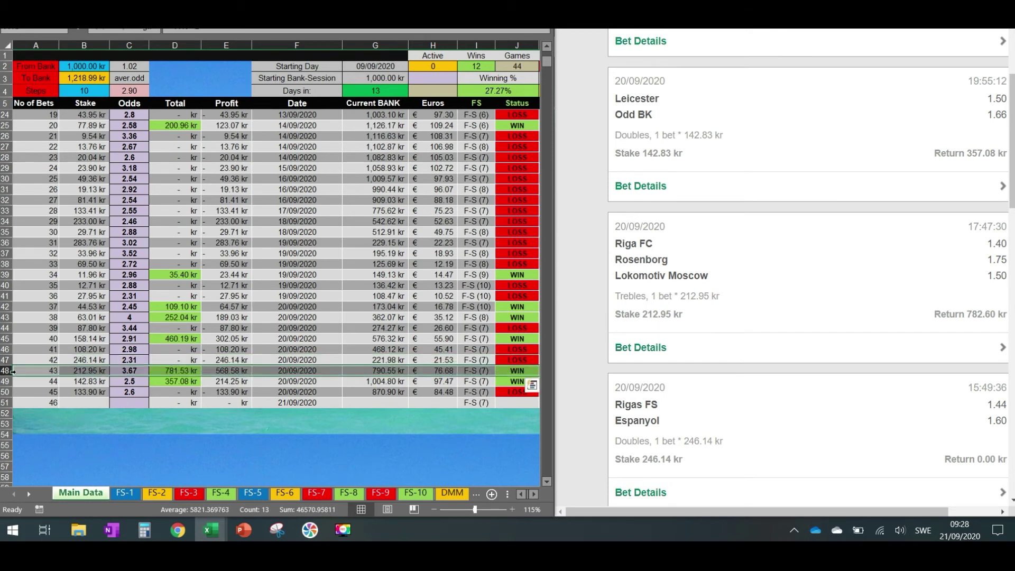
scroll(678, 227, up, 3)
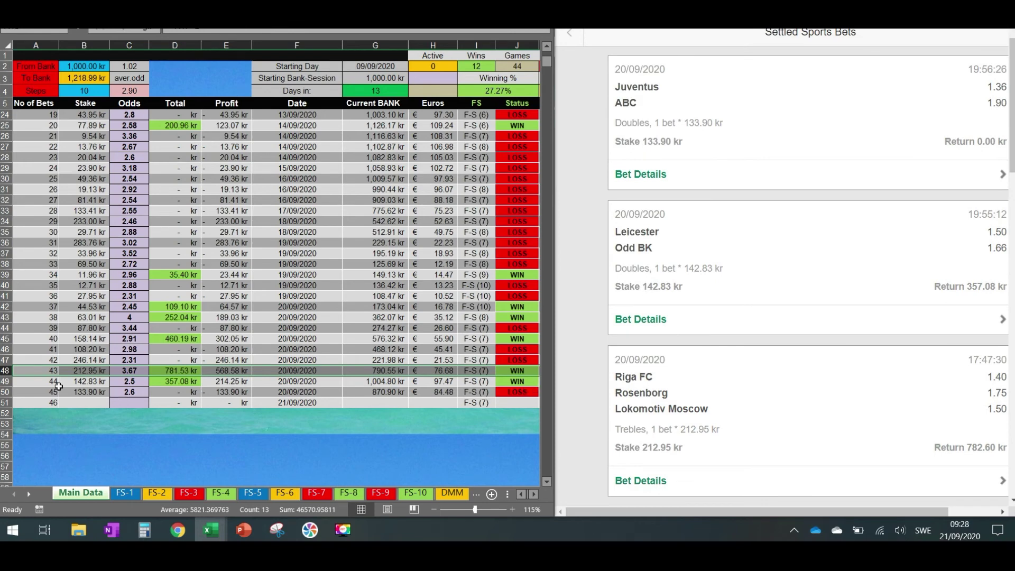
click(21, 382)
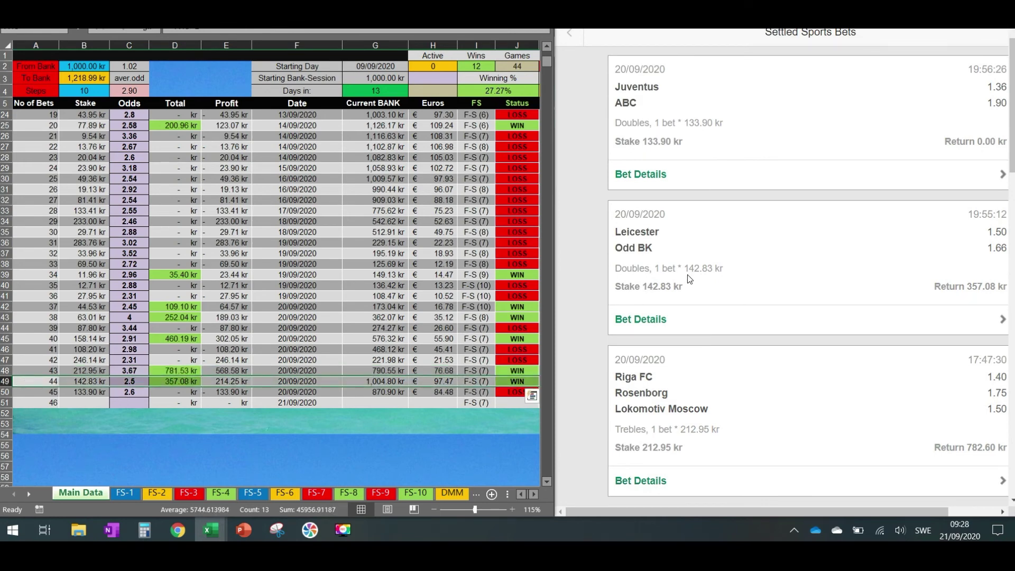
scroll(696, 280, up, 2)
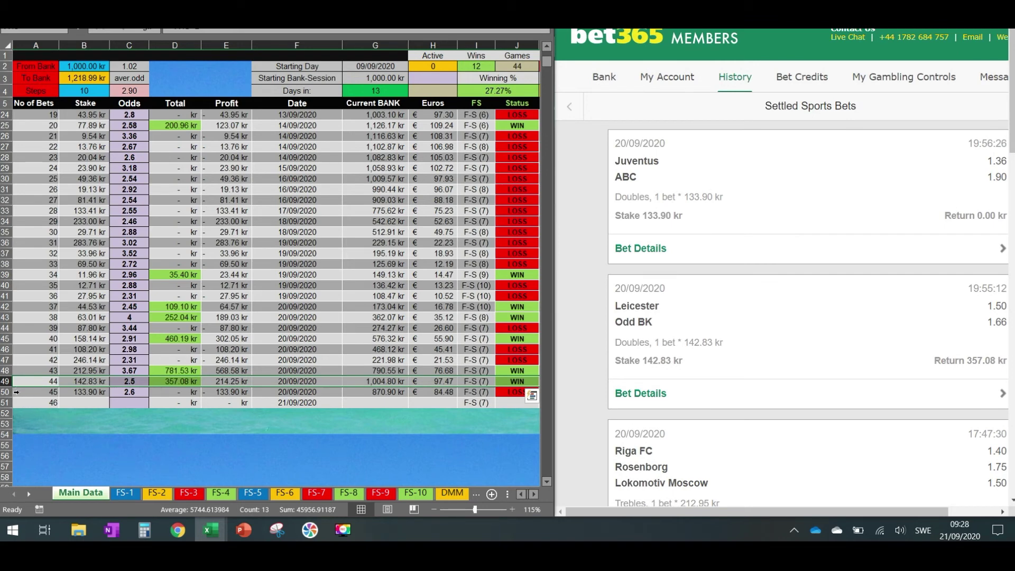
click(16, 391)
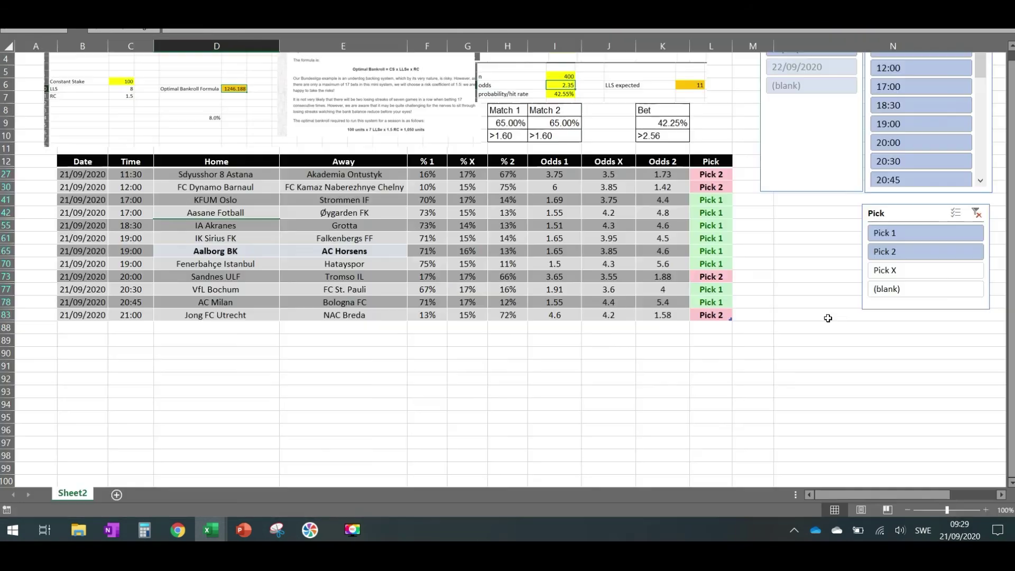
Step: Refresh the Sheet2 AI picks table filtered to 21/09/2020
scroll(740, 169, up, 1)
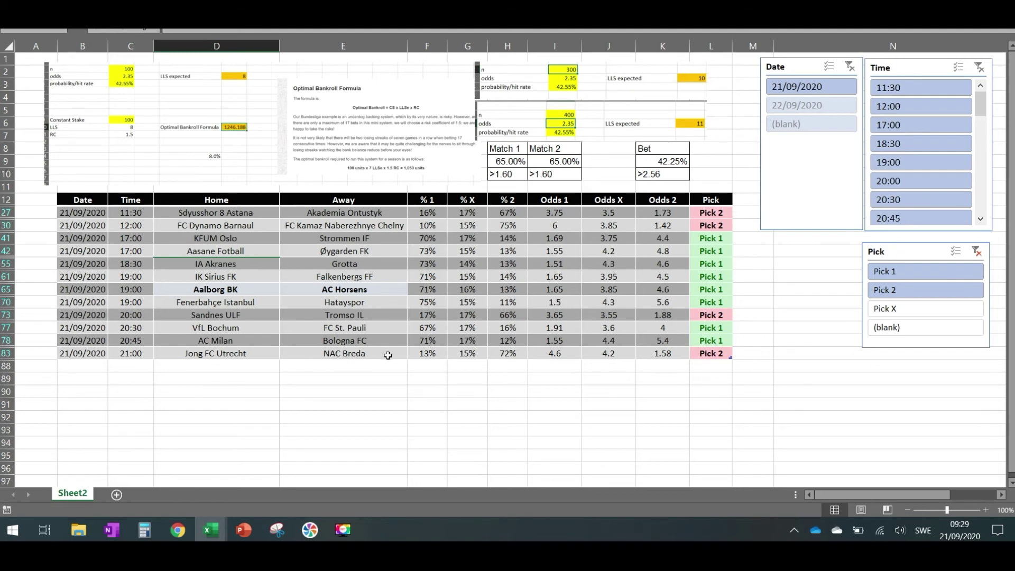
right_click(198, 238)
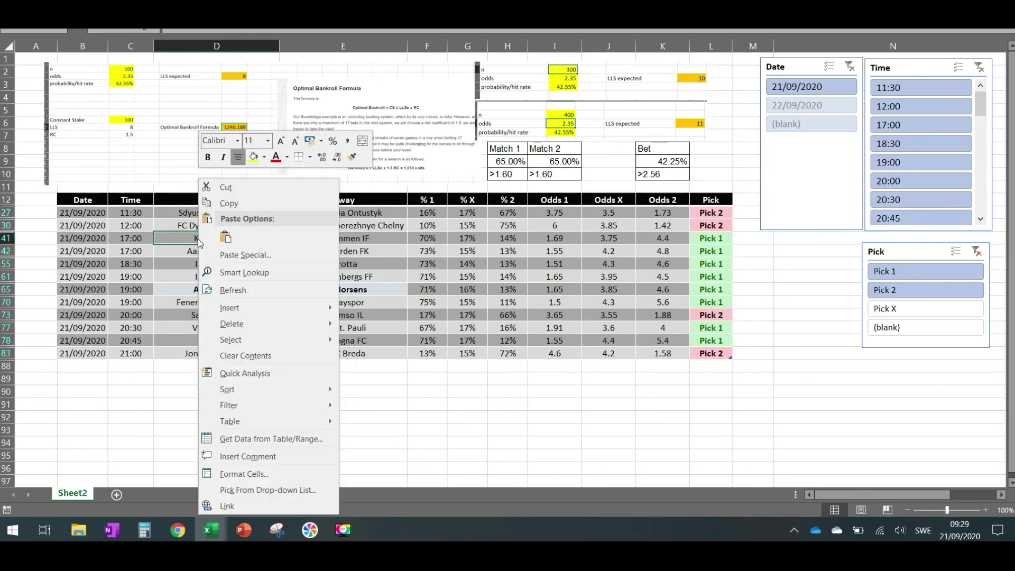
click(232, 284)
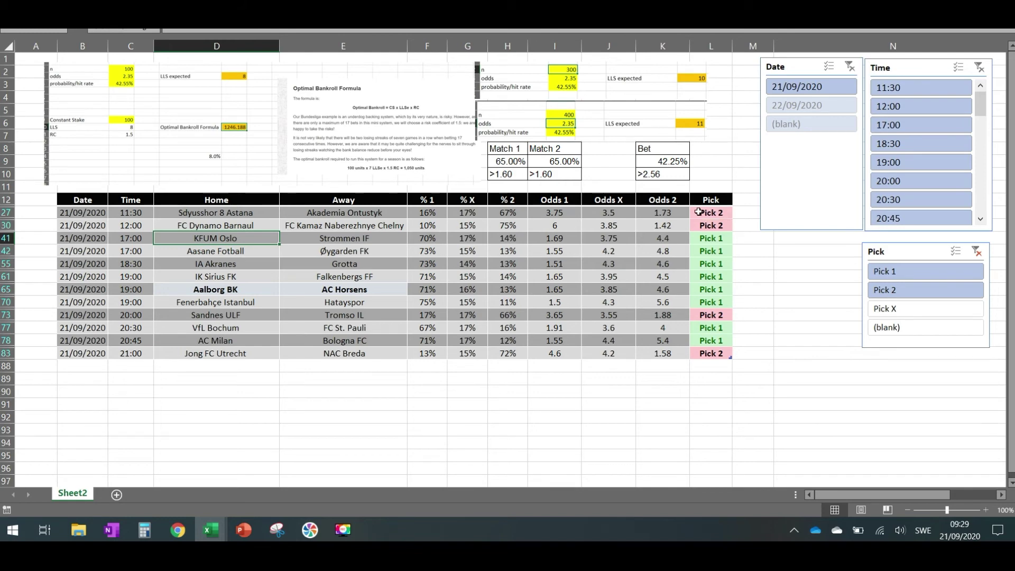
drag(206, 219, 292, 224)
click(323, 212)
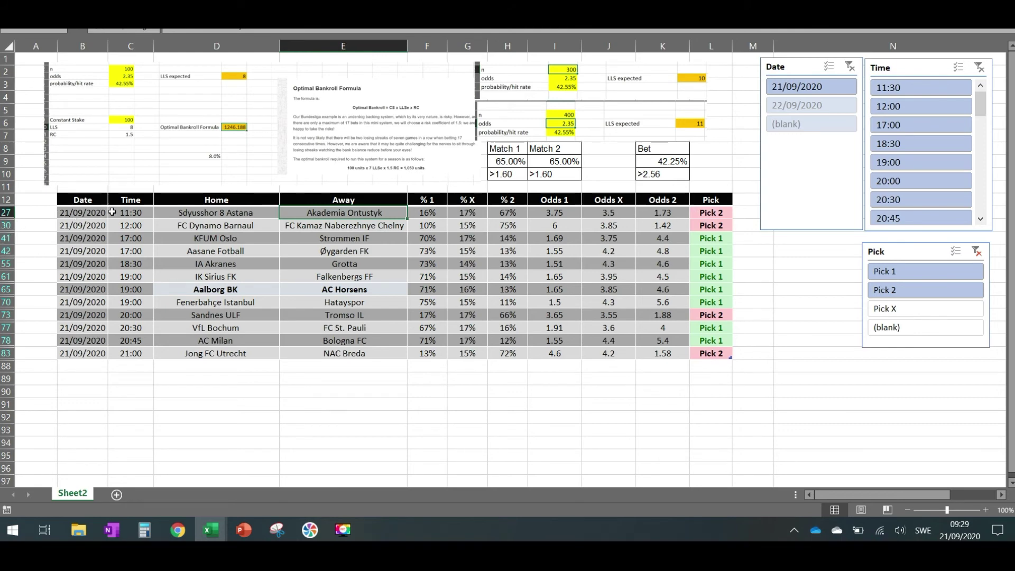
click(124, 225)
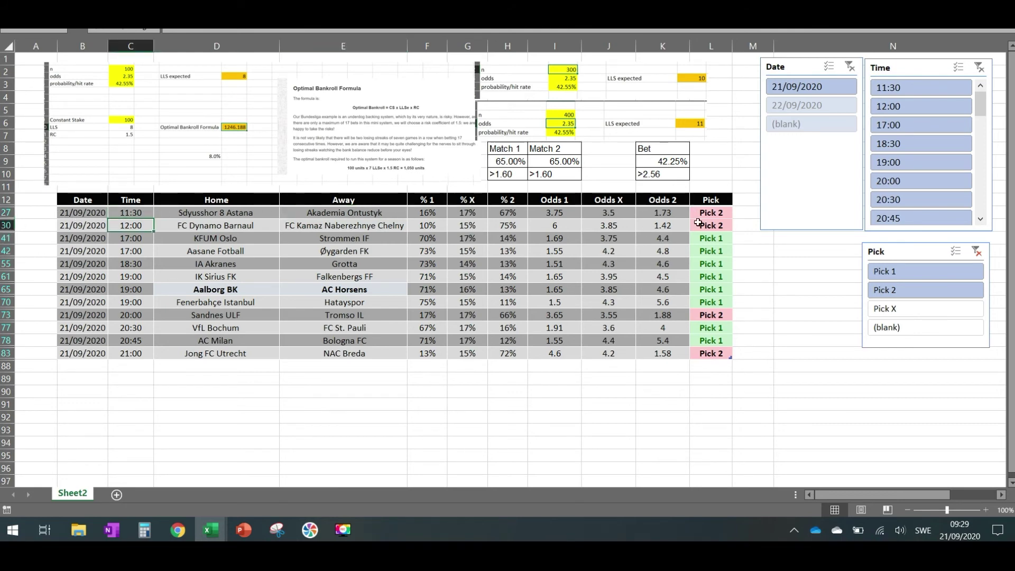
drag(710, 214, 711, 226)
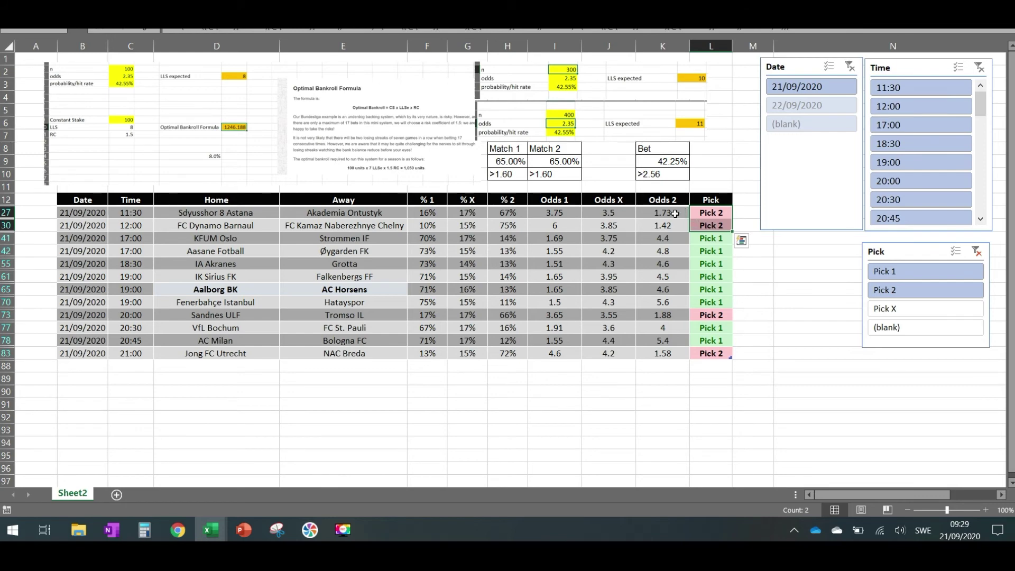
click(360, 217)
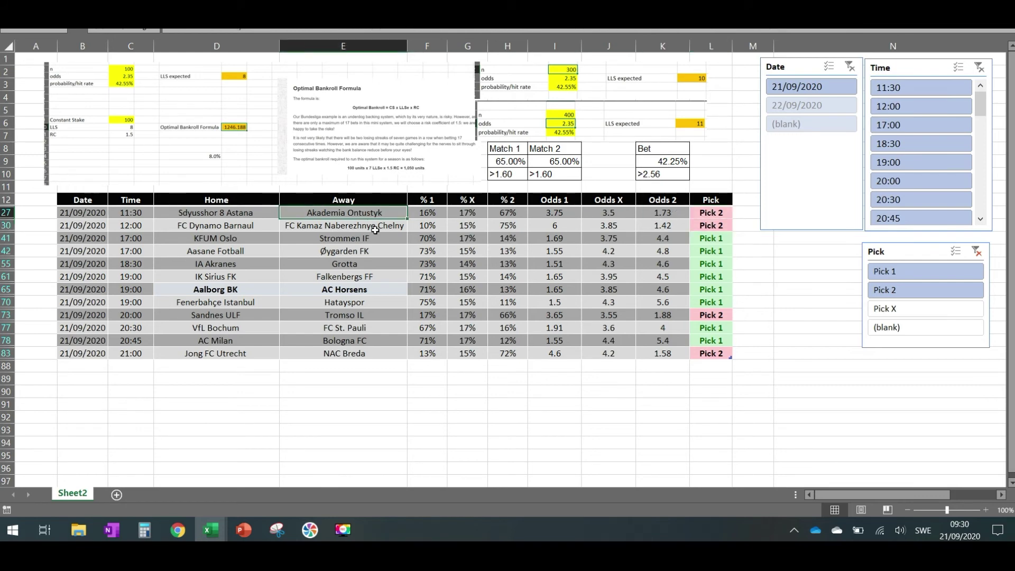
click(346, 226)
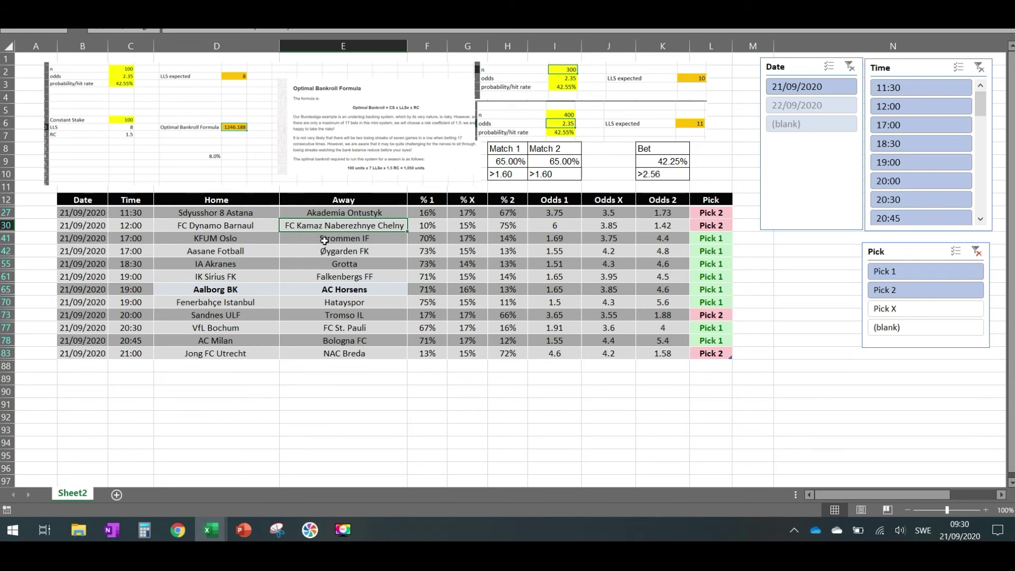
drag(324, 241, 326, 251)
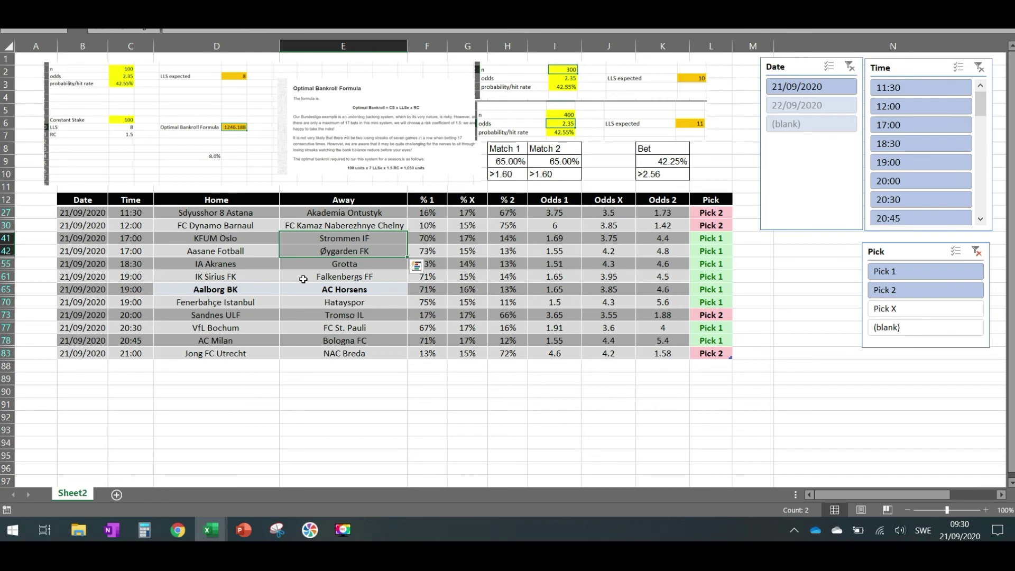
drag(335, 266, 339, 300)
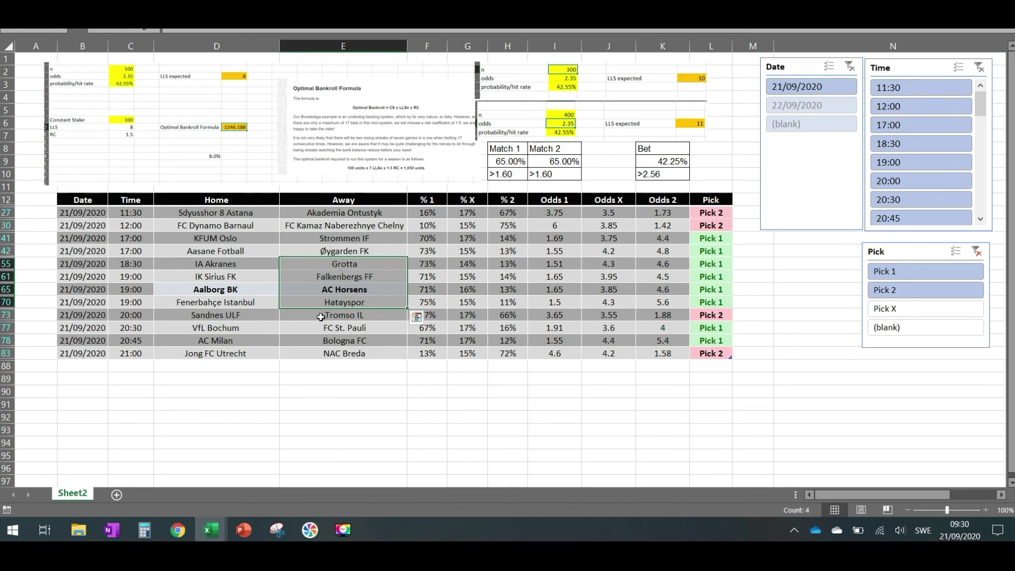
drag(319, 319, 314, 355)
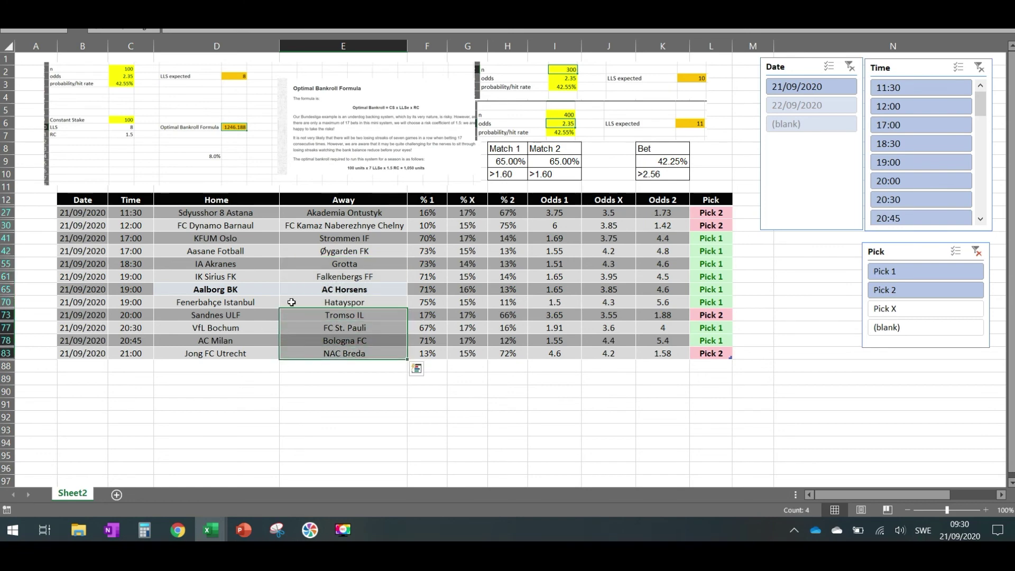